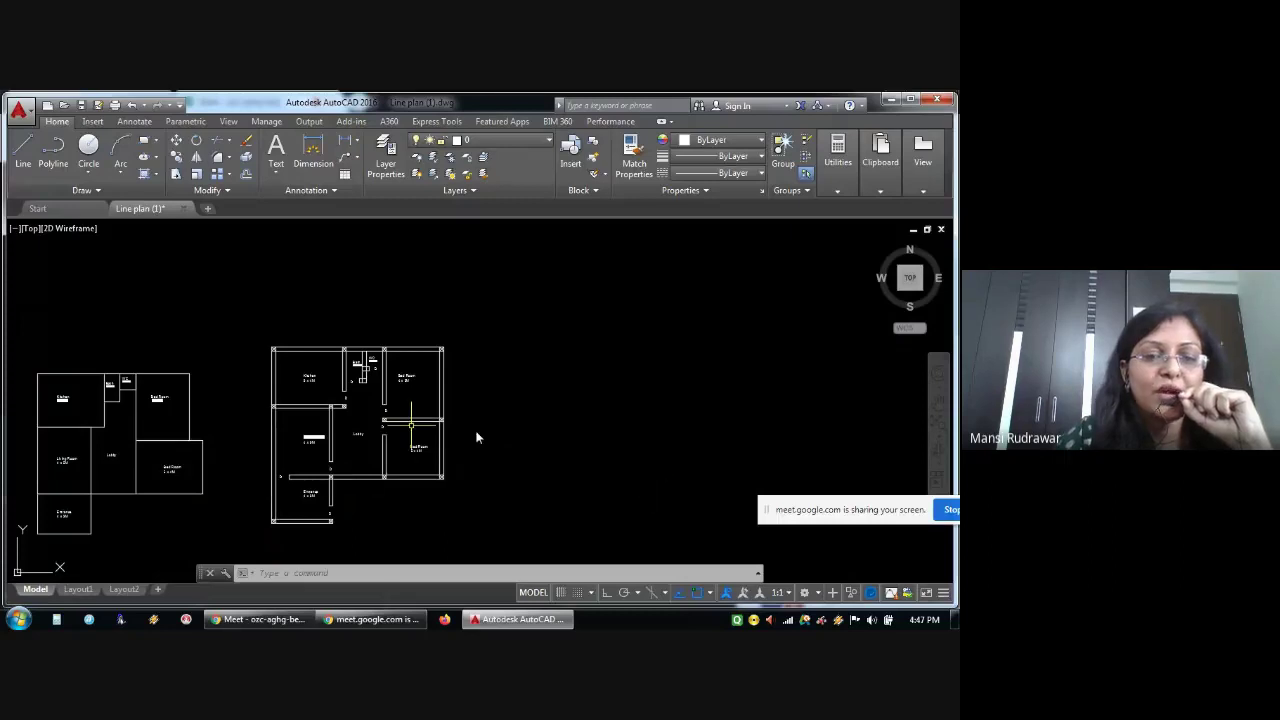
Examine the single-line plan and the double-line wall plan side by side, including the room labels and sizes
scroll(382, 420, "up", 4)
scroll(477, 522, "down", 4)
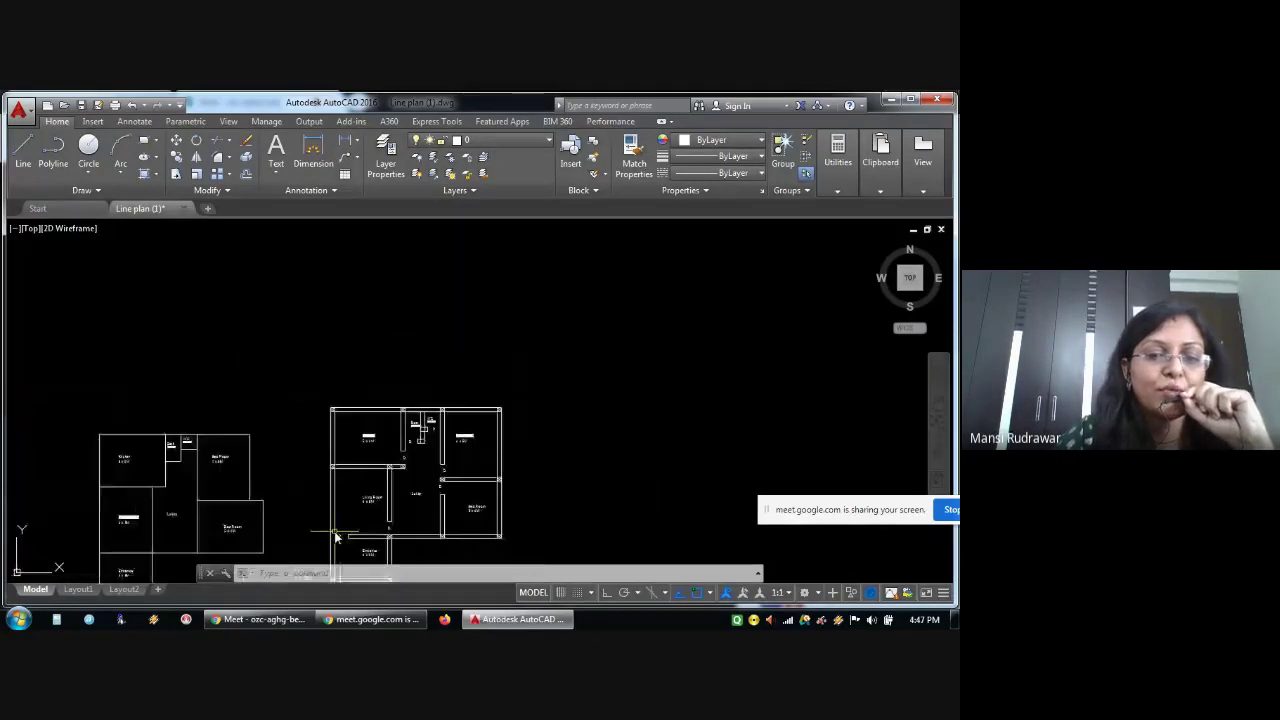
right_click(275, 455)
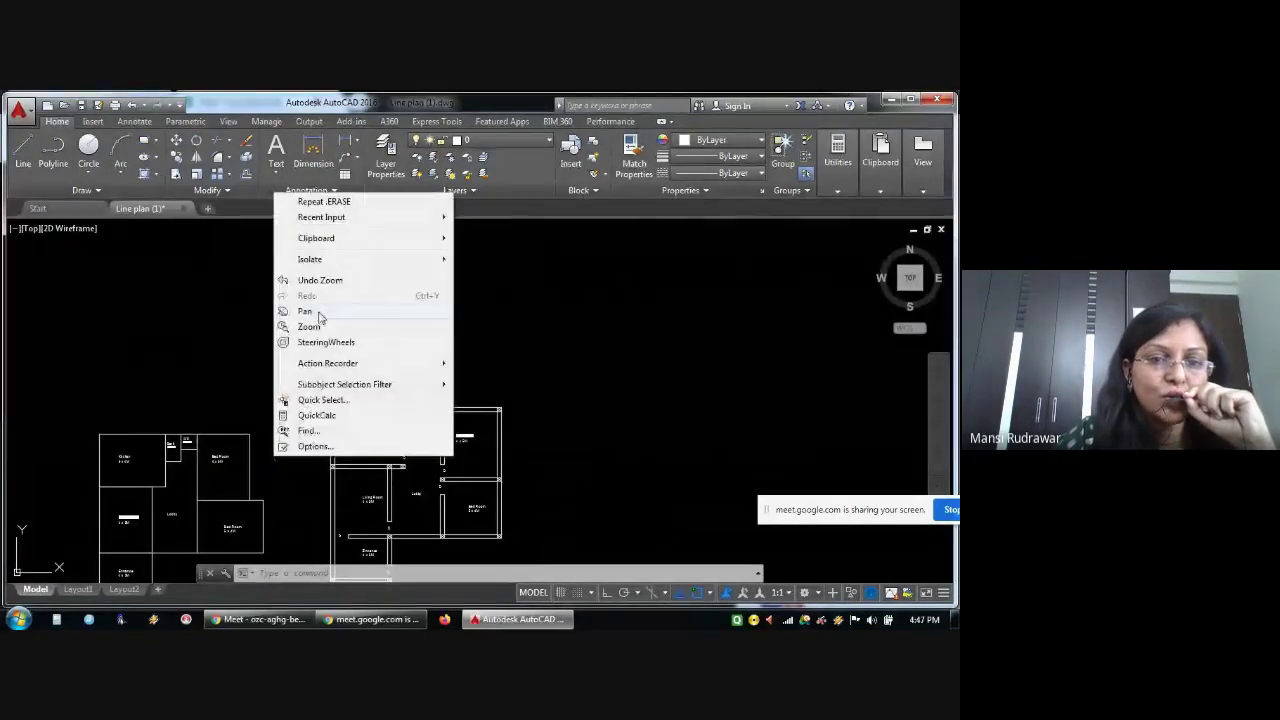
left_click(304, 311)
left_click_drag(216, 527, 272, 397)
scroll(286, 400, "up", 5)
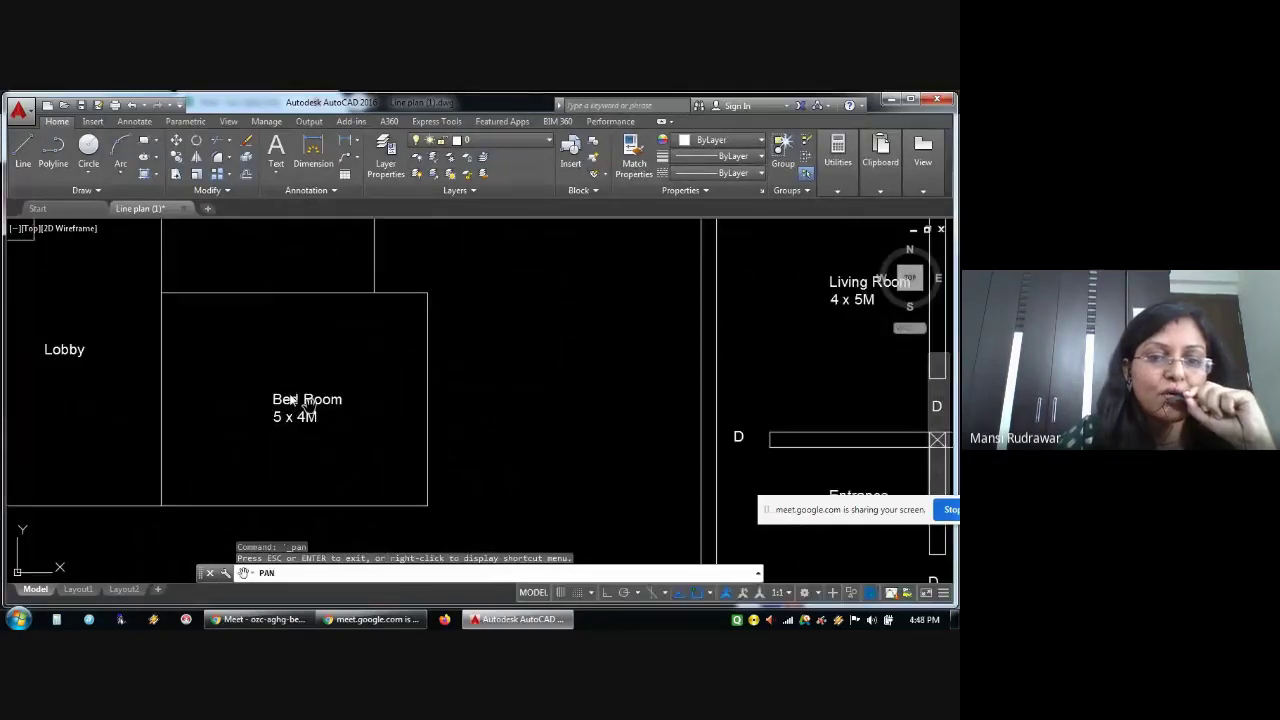
left_click_drag(351, 434, 246, 429)
scroll(620, 388, "down", 5)
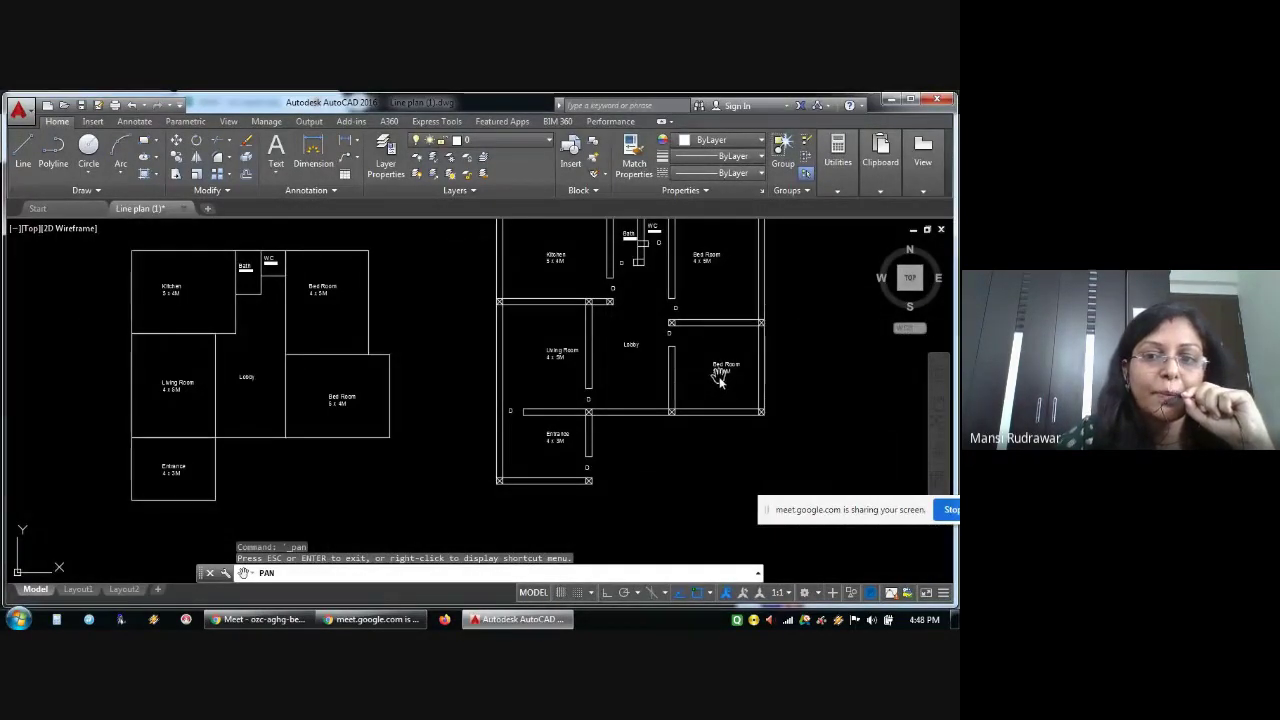
key("Escape")
key("Escape")
key("Escape")
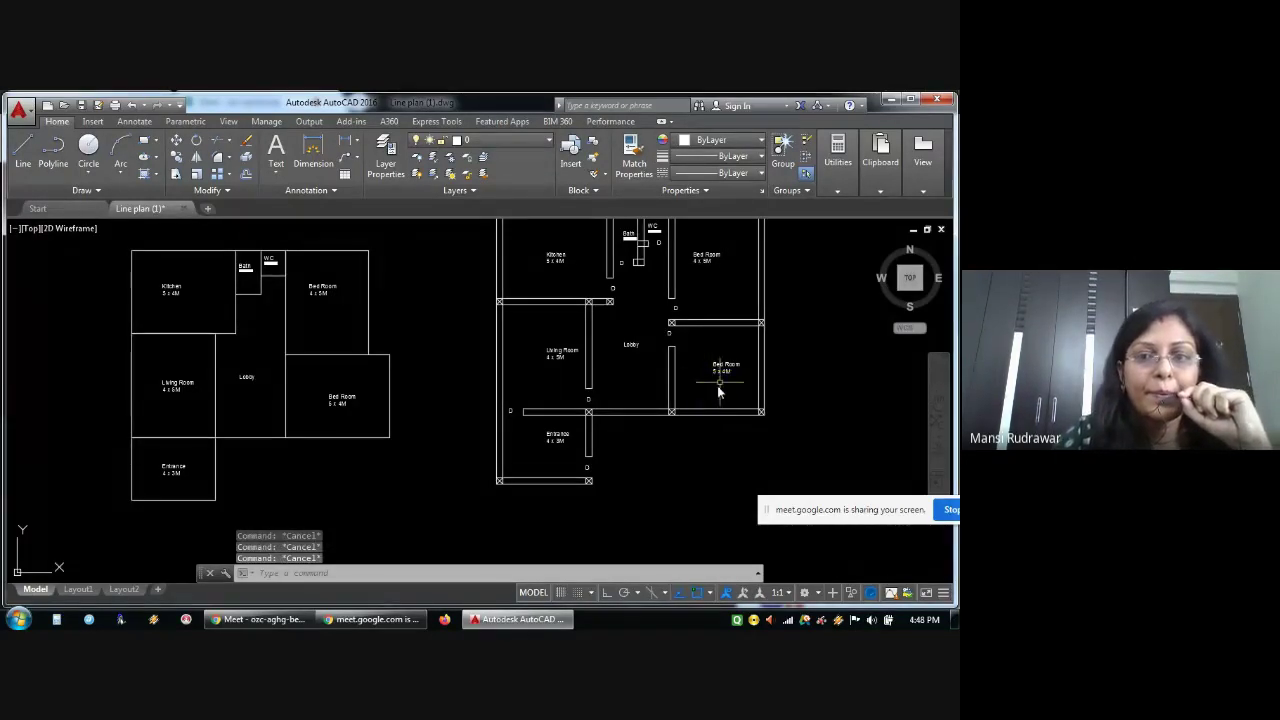
Change the size in the lower Bed Room label of the double-line plan to 4 x 4M
left_click(723, 375)
double_click(723, 375)
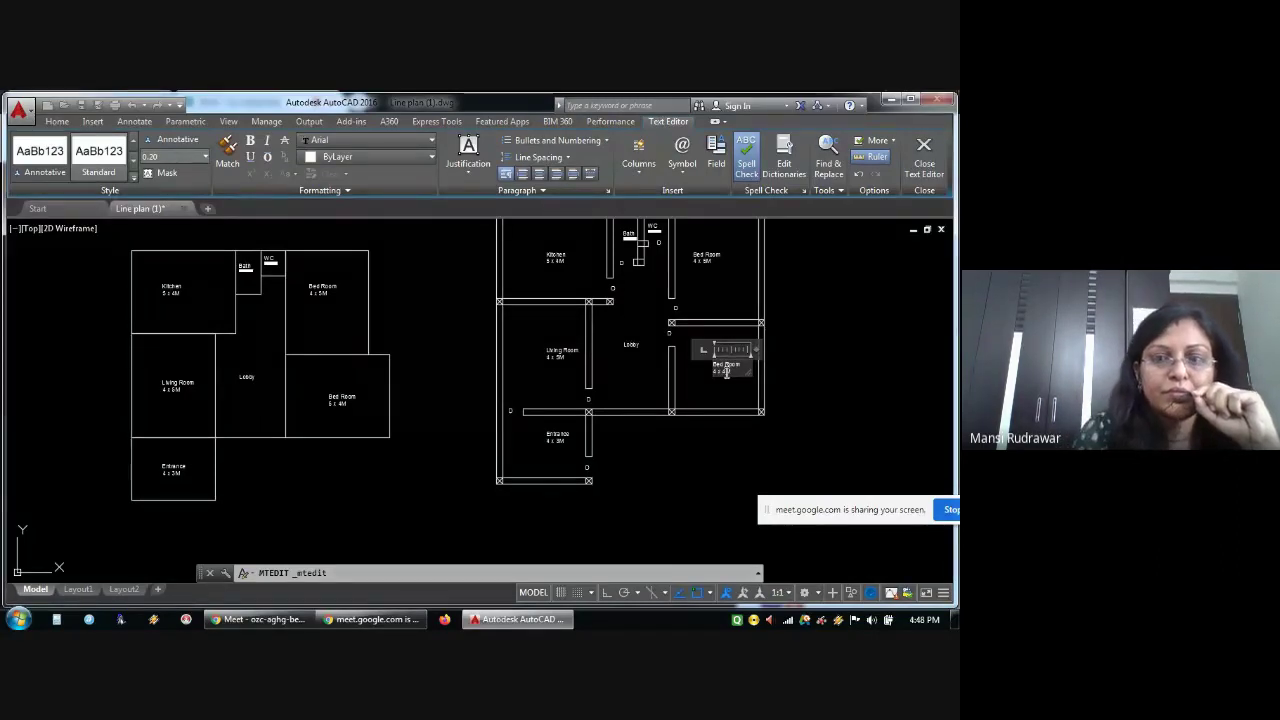
key("Escape")
key("Escape")
key("Escape")
scroll(812, 373, "down", 4)
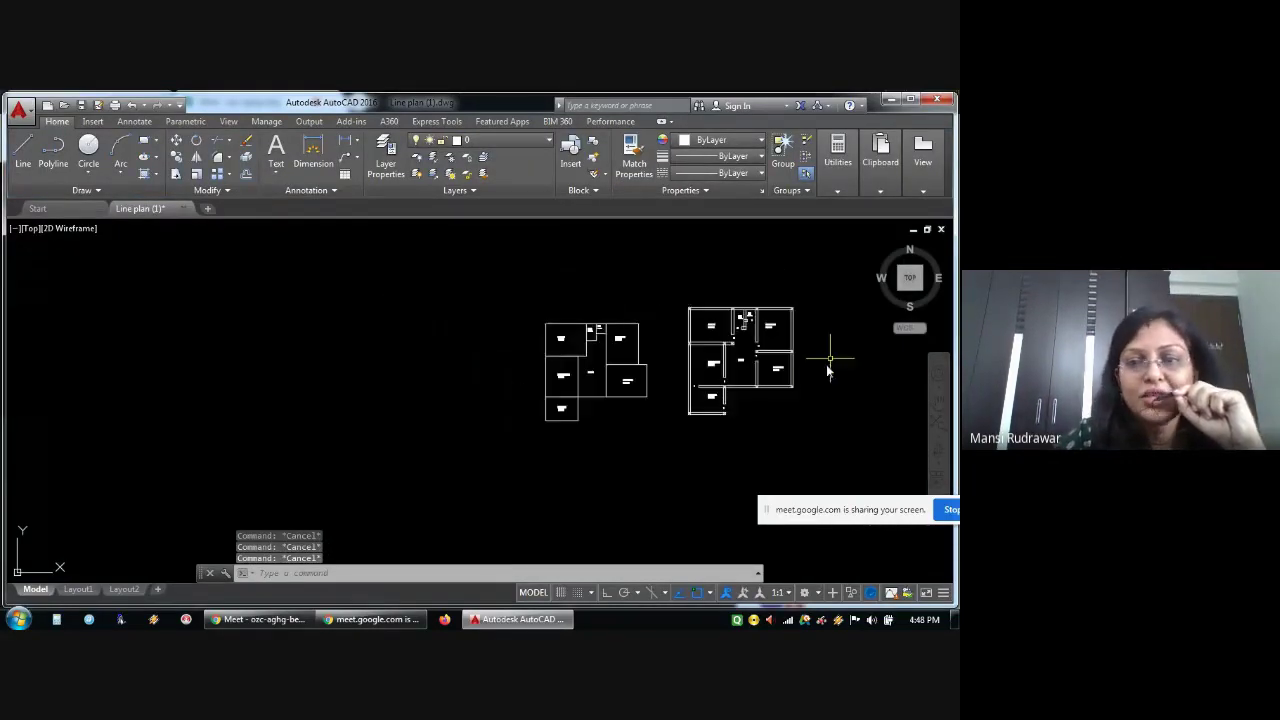
Switch the workspace from Drafting & Annotation to 3D Modeling
scroll(826, 356, "up", 4)
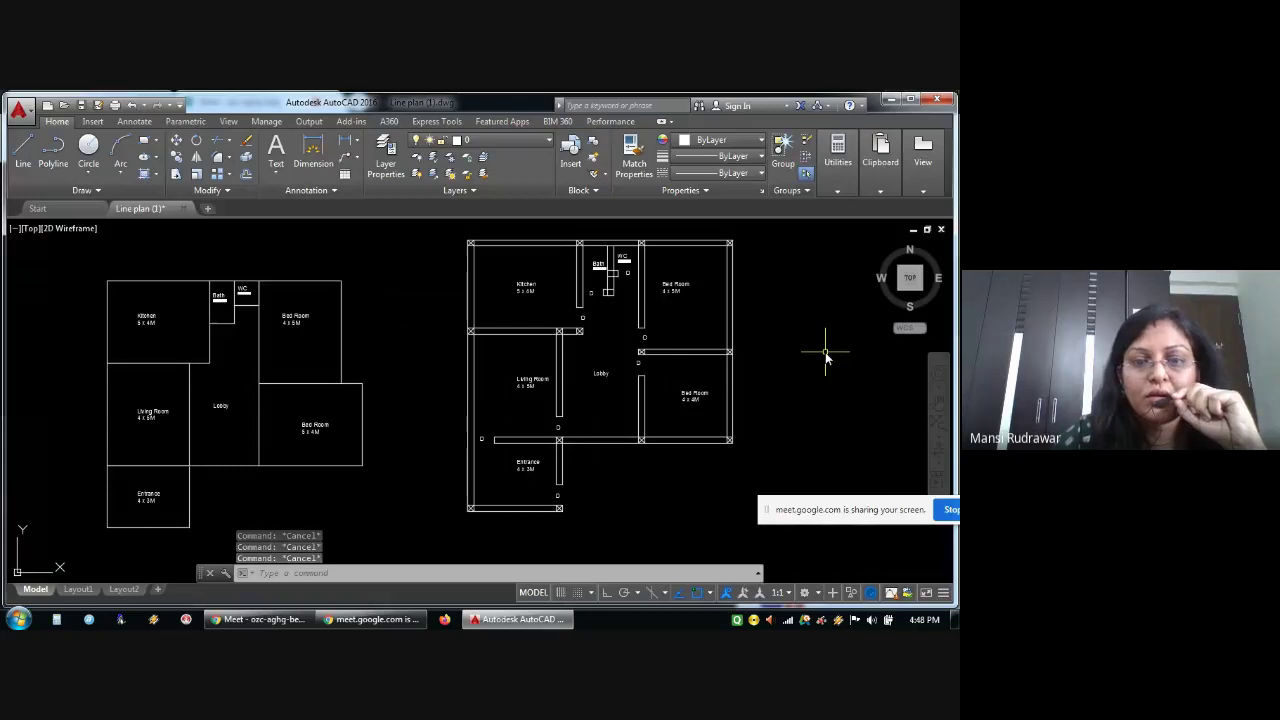
scroll(826, 356, "up", 2)
scroll(826, 356, "down", 2)
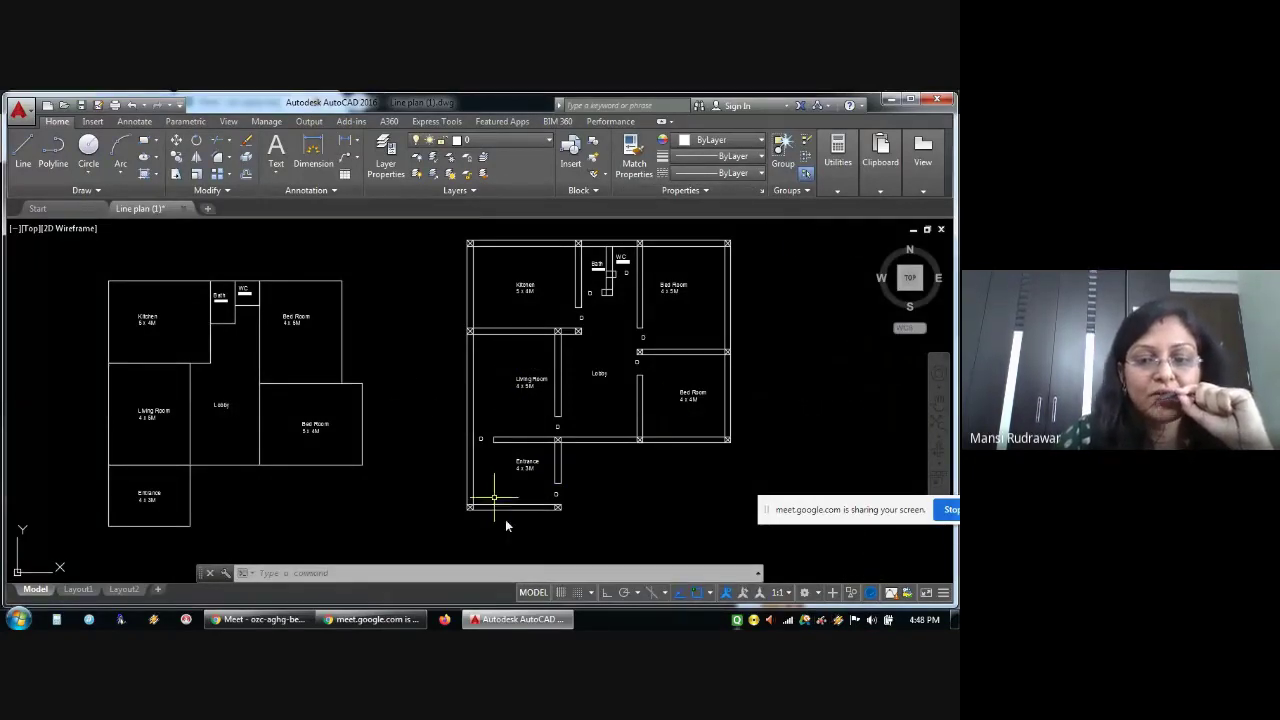
left_click(818, 593)
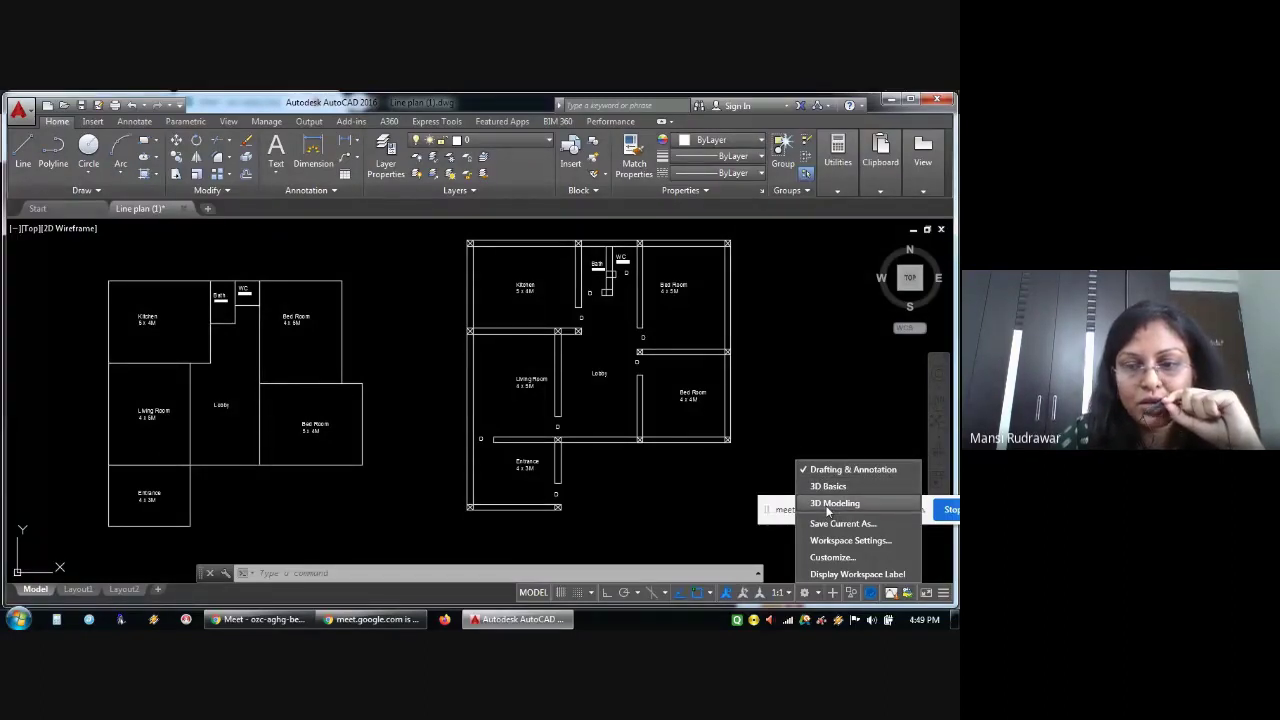
left_click(830, 503)
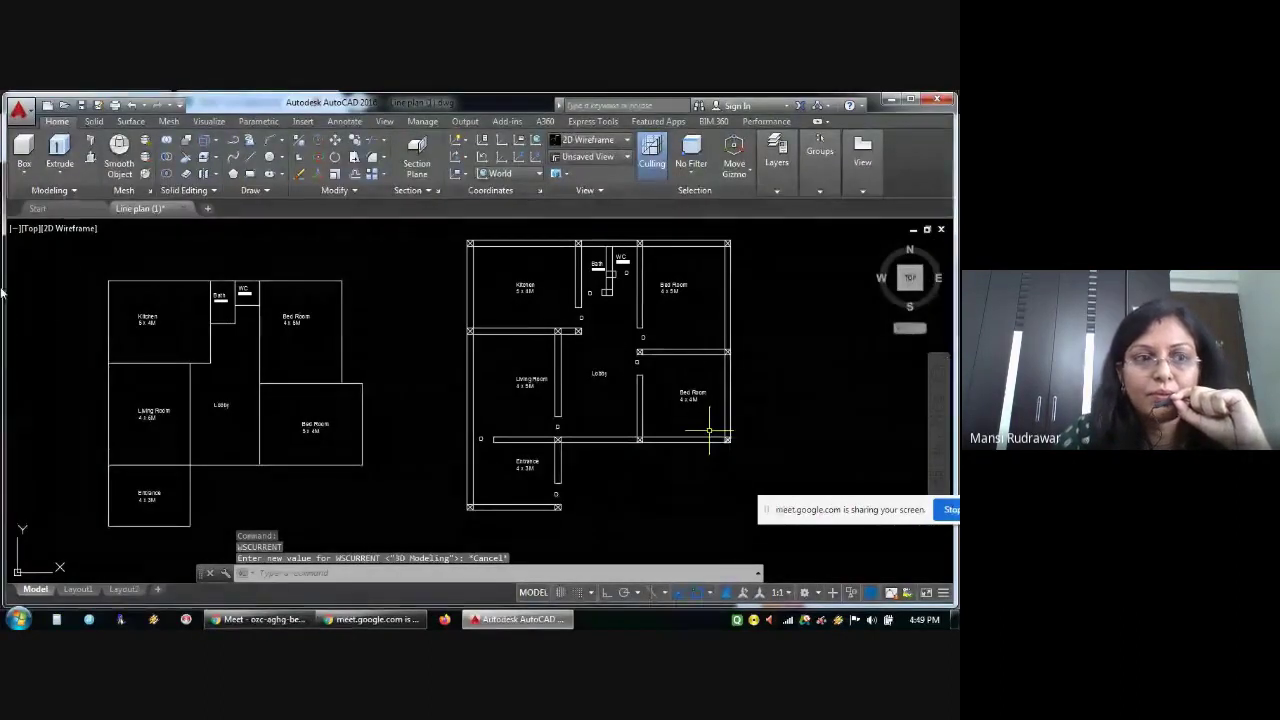
Set the viewport to SW Isometric with the Shaded with edges visual style
left_click(32, 229)
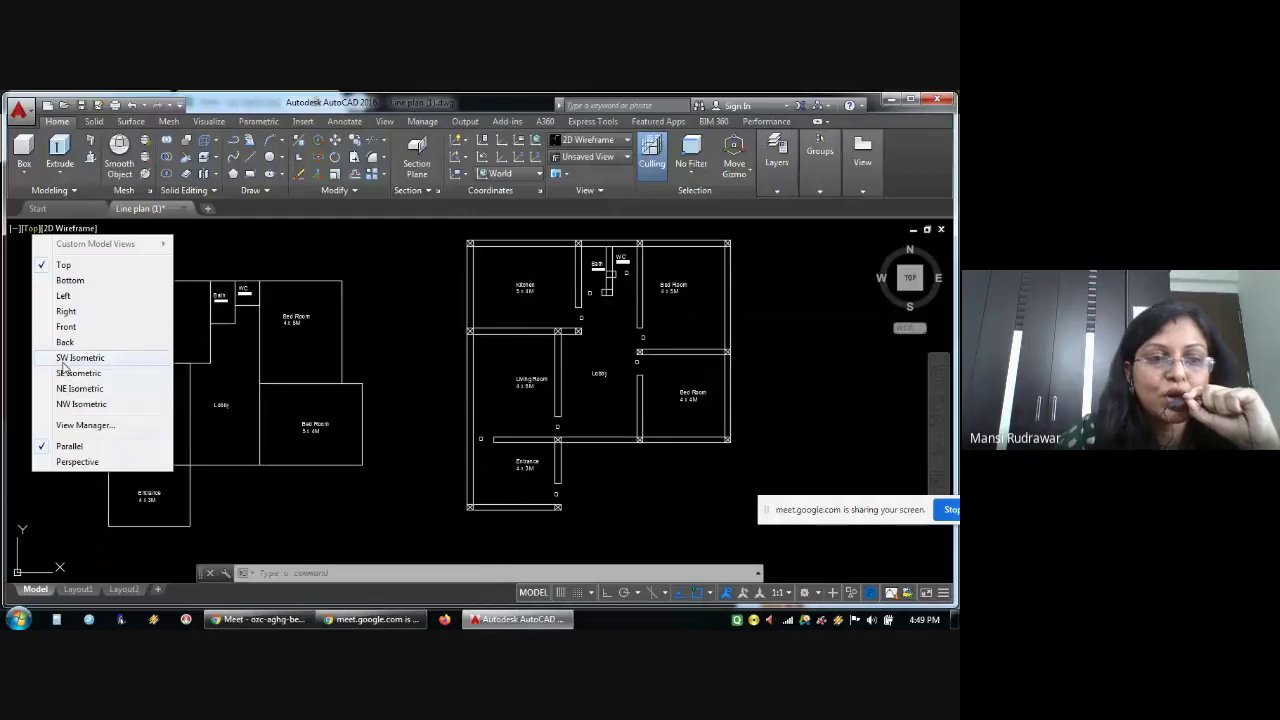
left_click(62, 360)
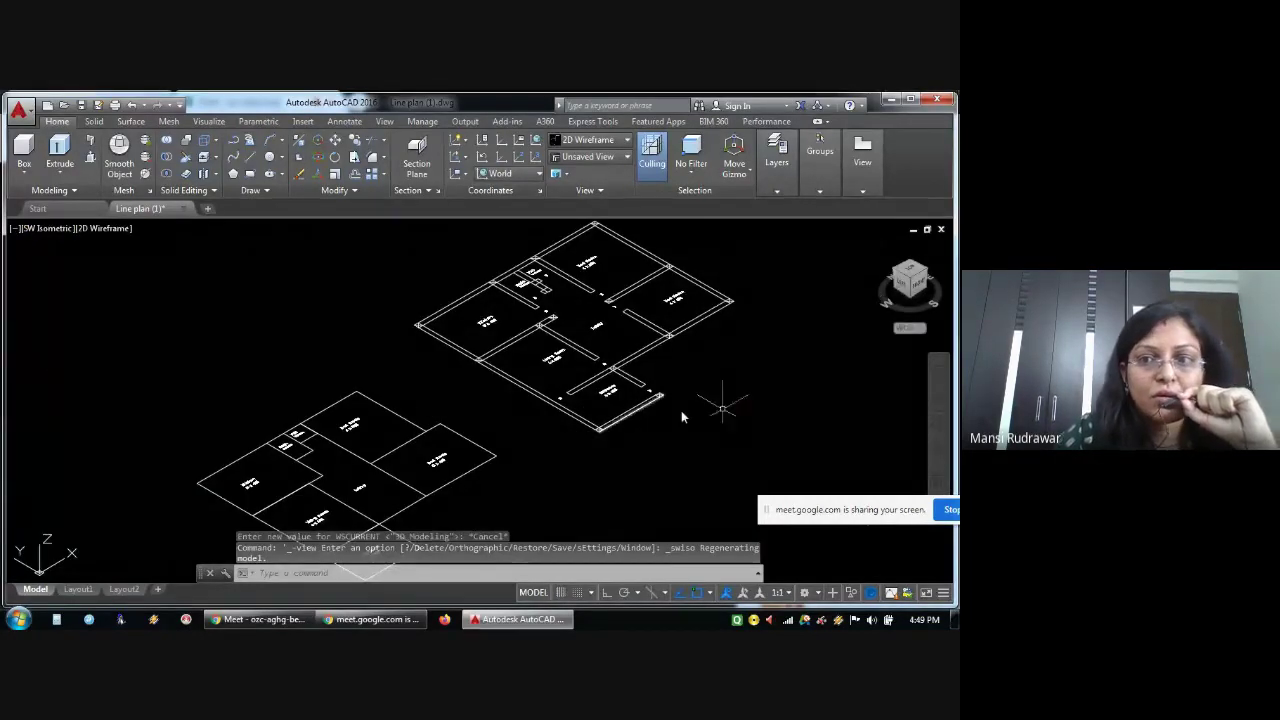
left_click(93, 229)
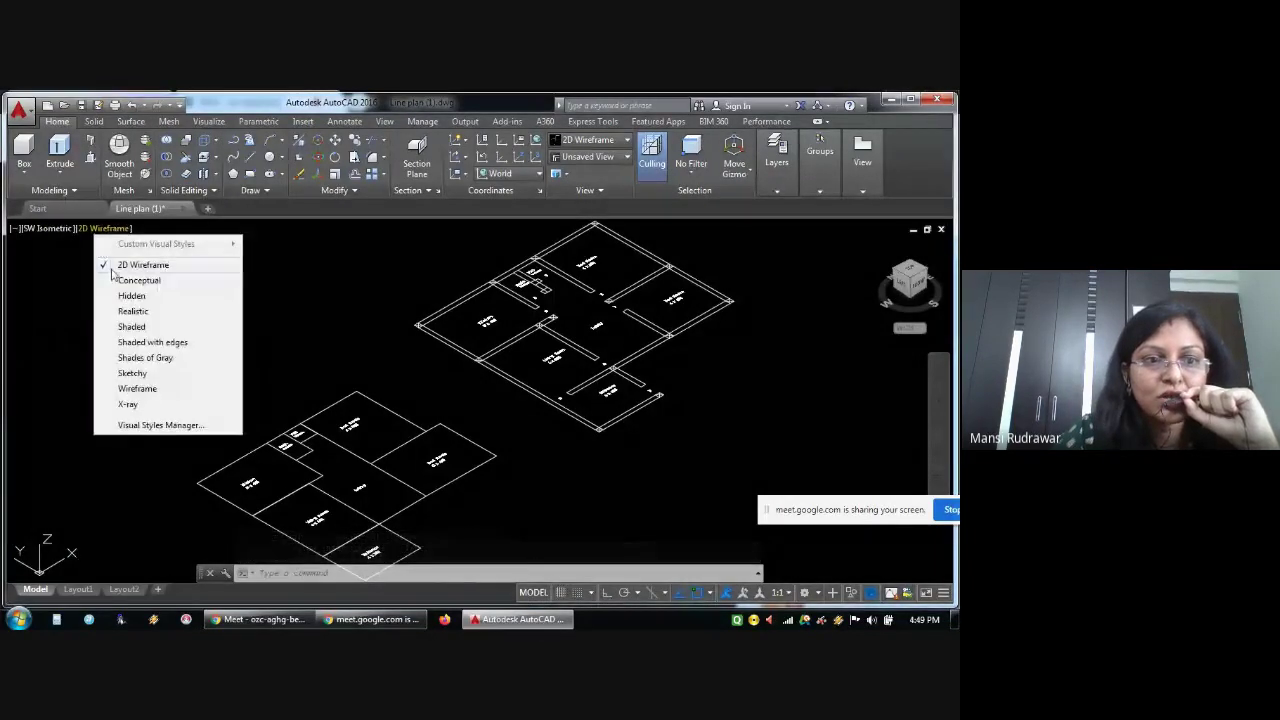
left_click(122, 343)
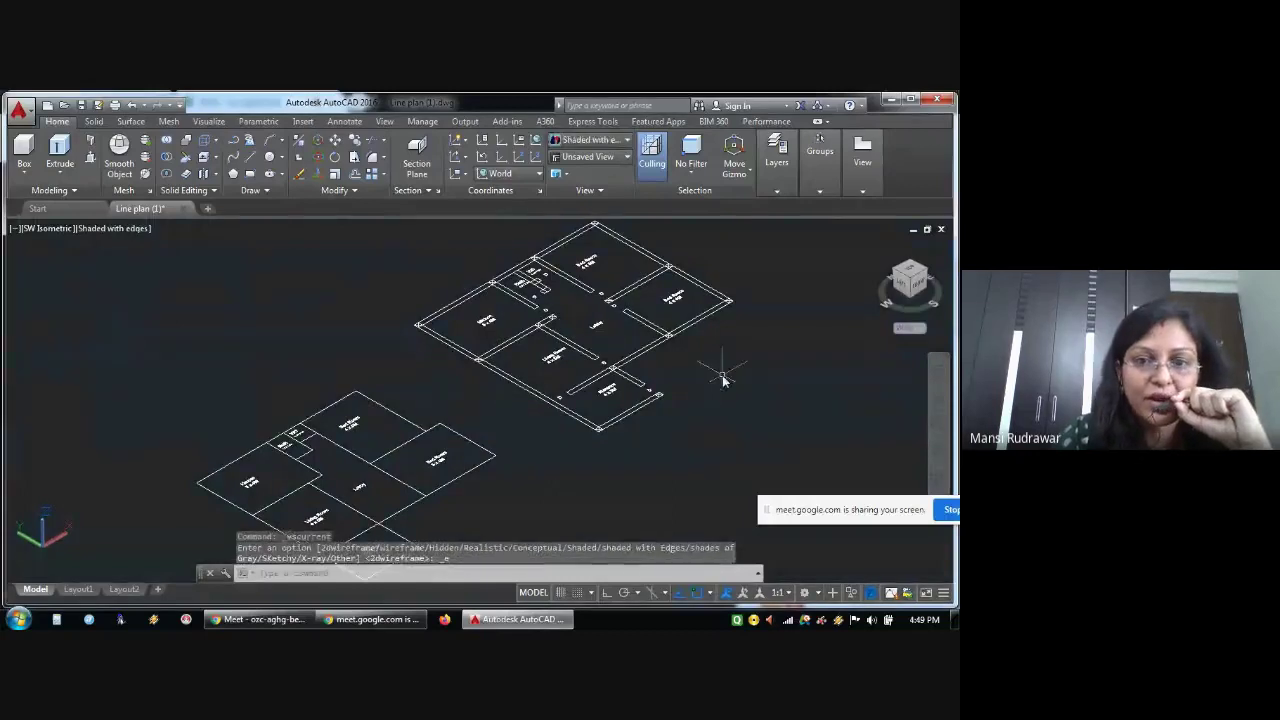
scroll(718, 366, "down", 2)
scroll(711, 298, "up", 1)
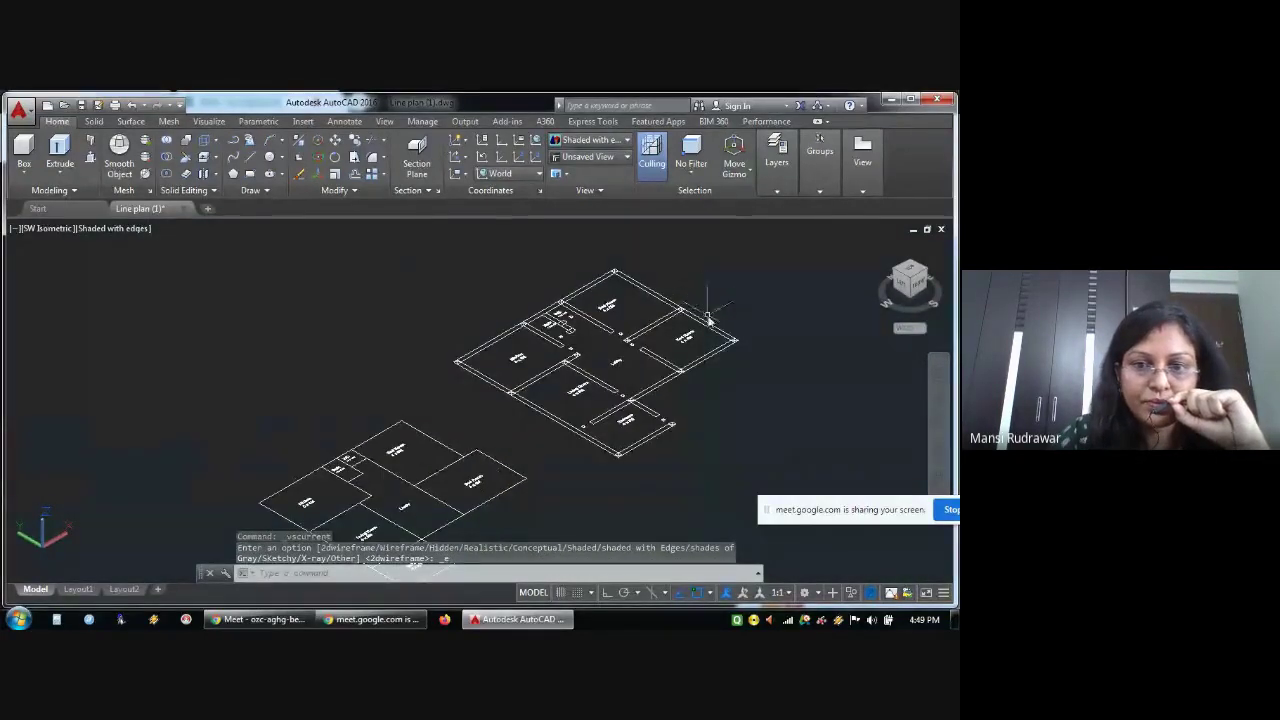
scroll(703, 290, "up", 1)
scroll(703, 318, "down", 1)
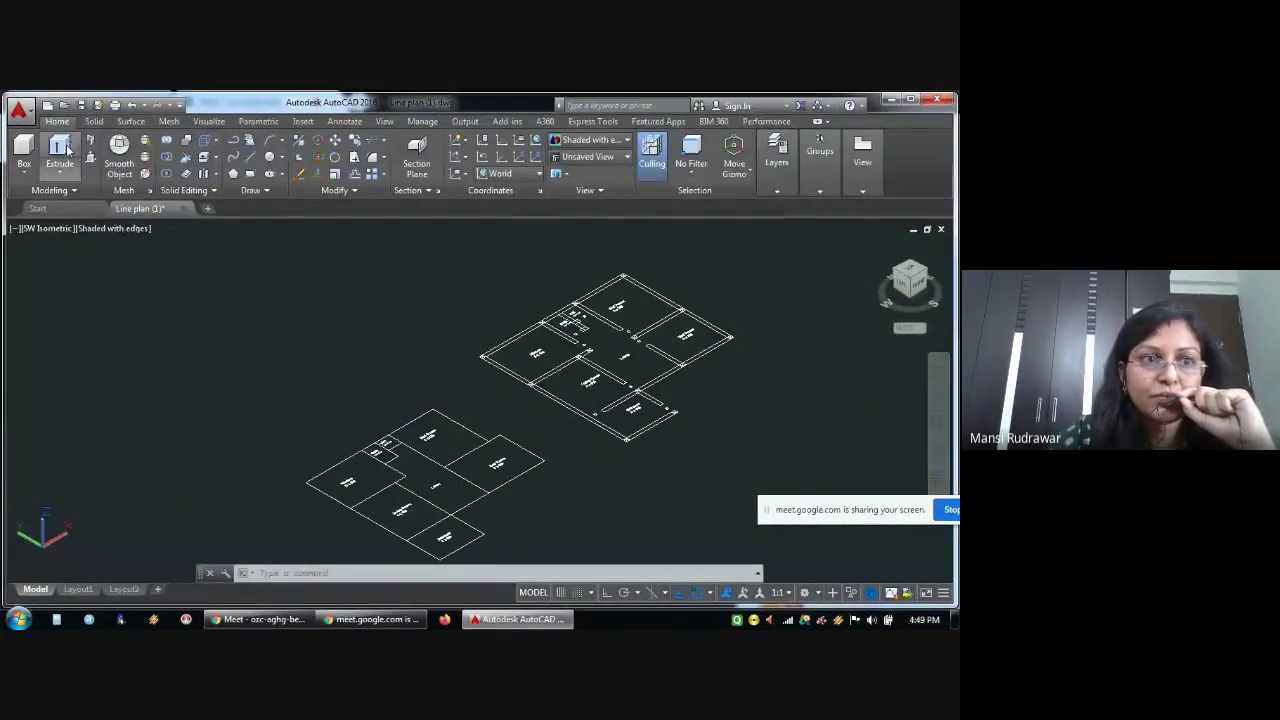
key("Escape")
left_click(443, 340)
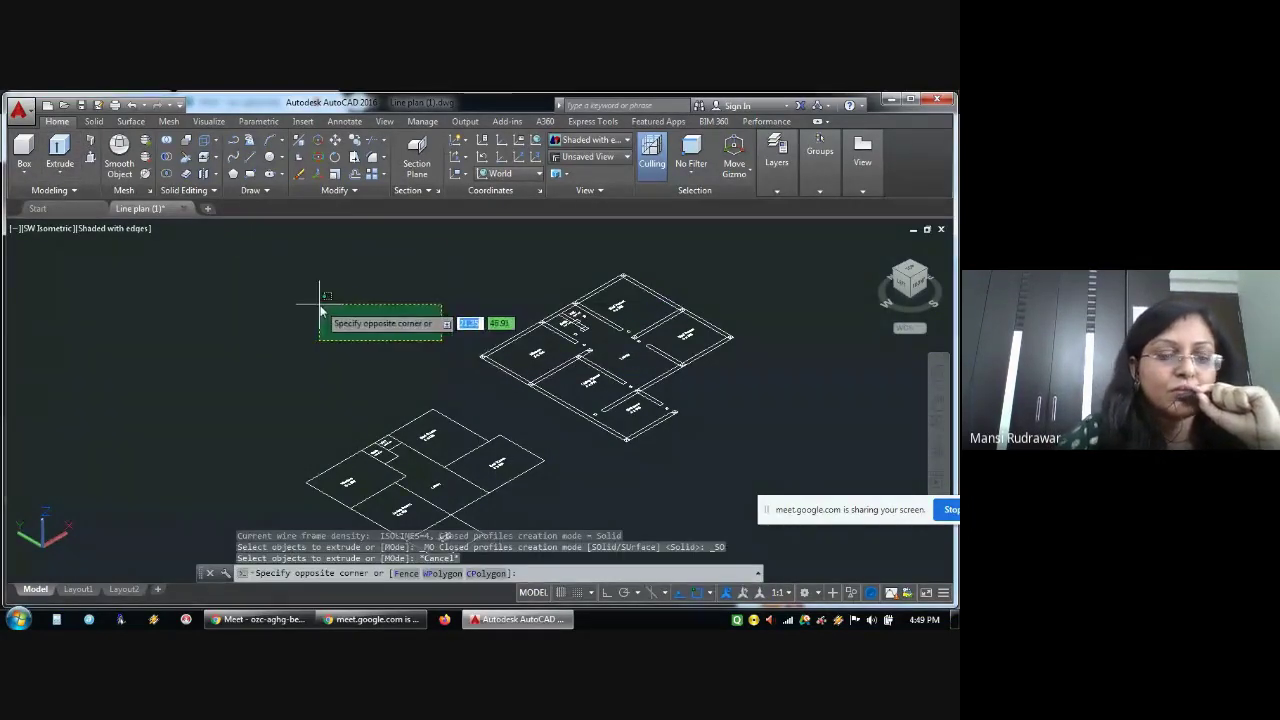
key("Escape")
key("Escape")
key("Escape")
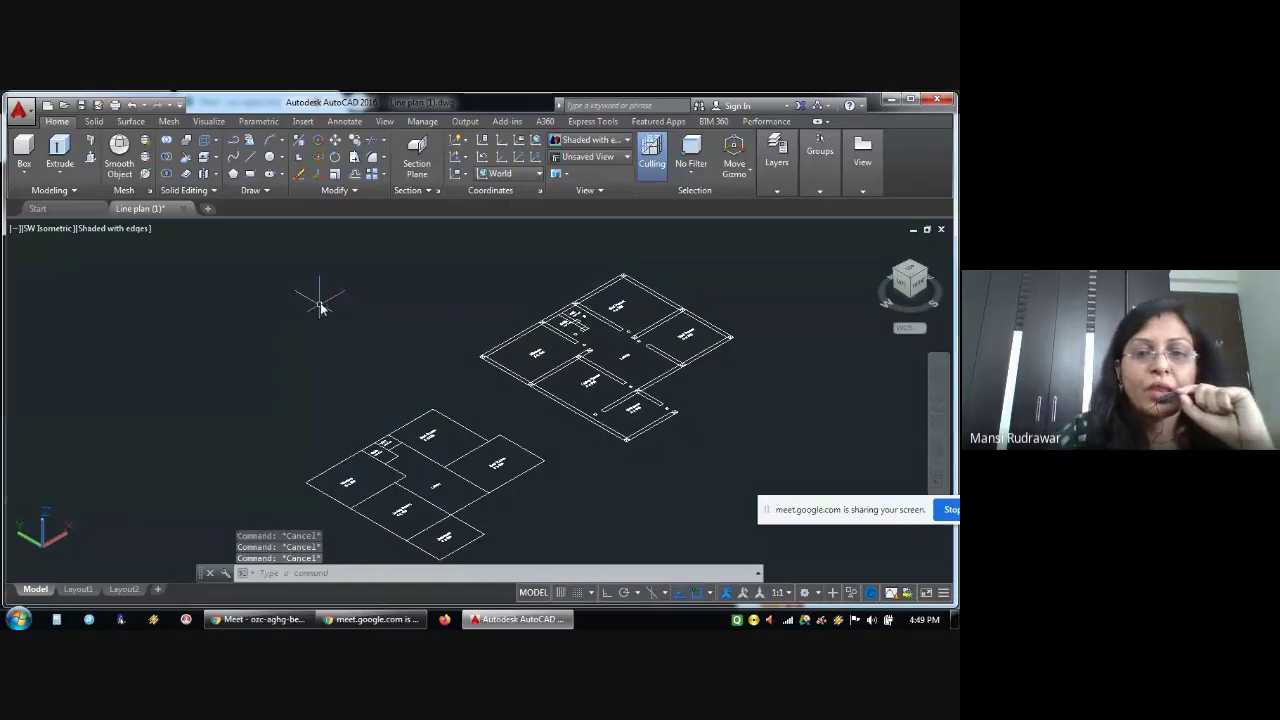
Extrude all wall and column outlines of the double-line plan as solids to a height of 3
left_click(60, 148)
mouse_move(437, 347)
left_mouse_down()
mouse_move(527, 419)
mouse_move(666, 468)
mouse_move(752, 331)
mouse_move(756, 288)
mouse_move(650, 249)
mouse_move(560, 270)
mouse_move(531, 294)
left_mouse_up()
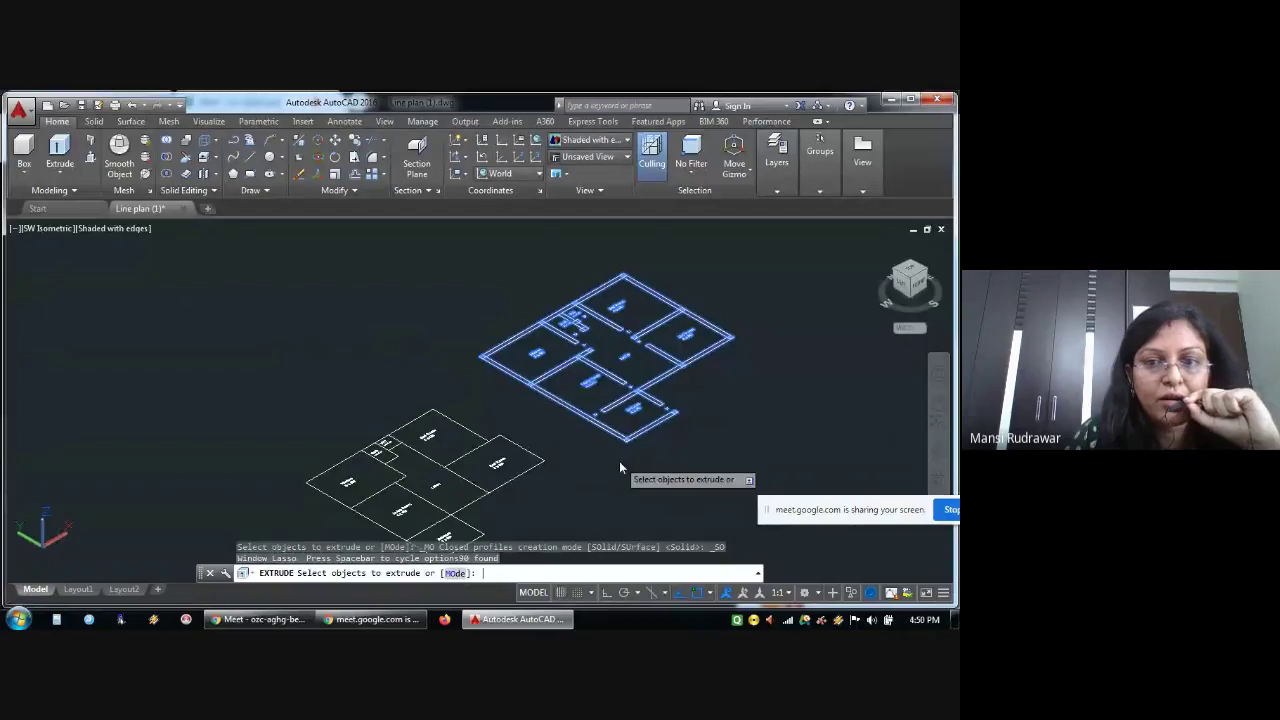
key("Return")
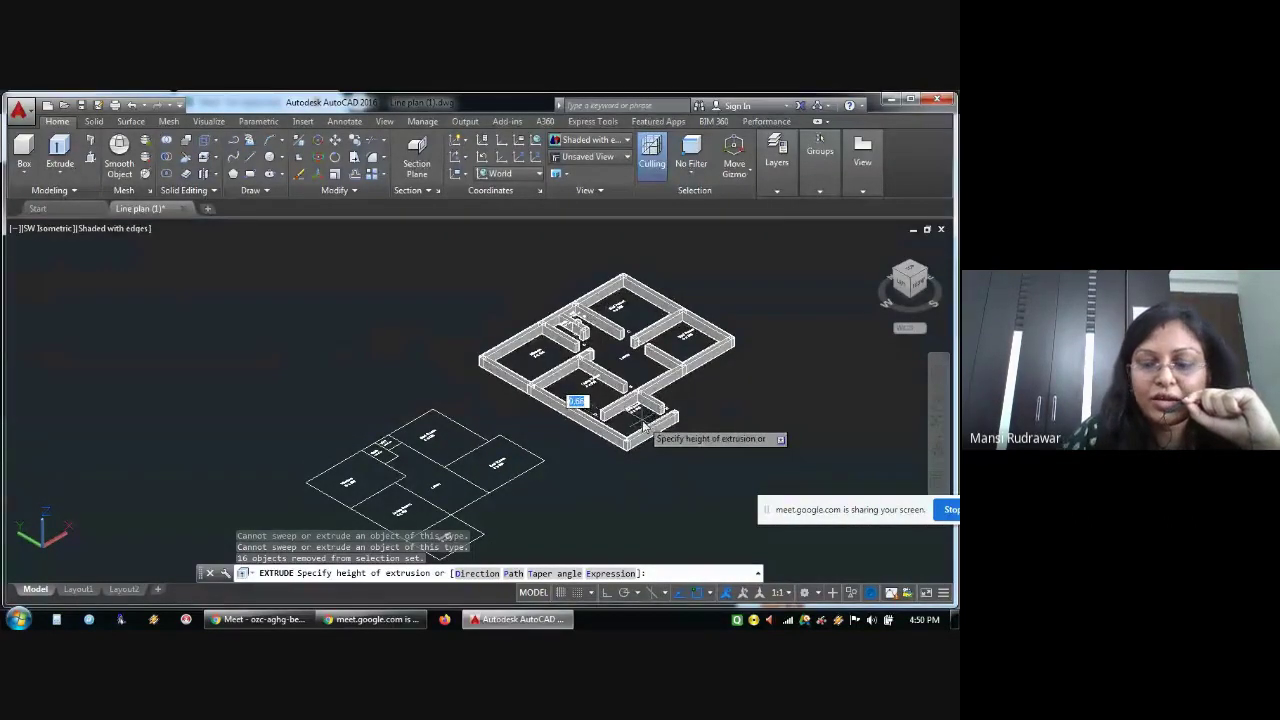
type("3")
key("Return")
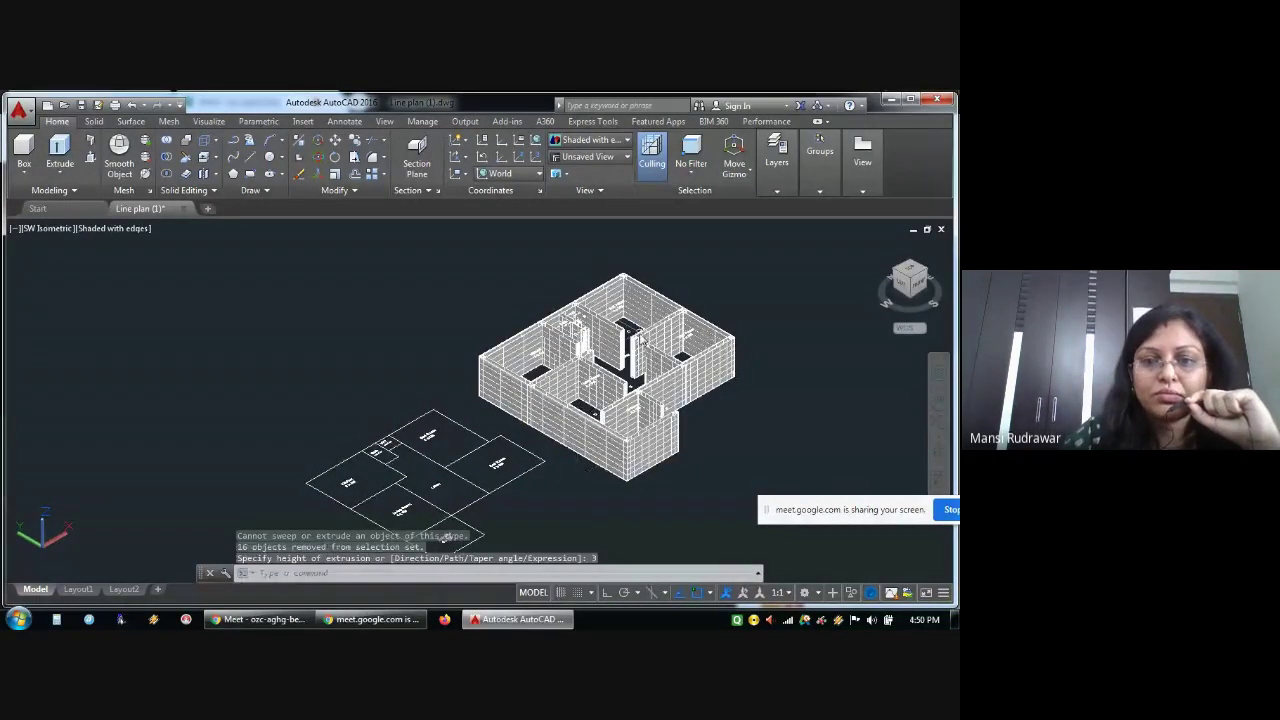
Inspect the extruded walls from the NW, NE and SE isometric directions, finishing at SW Isometric
scroll(678, 388, "down", 4)
scroll(640, 390, "up", 1)
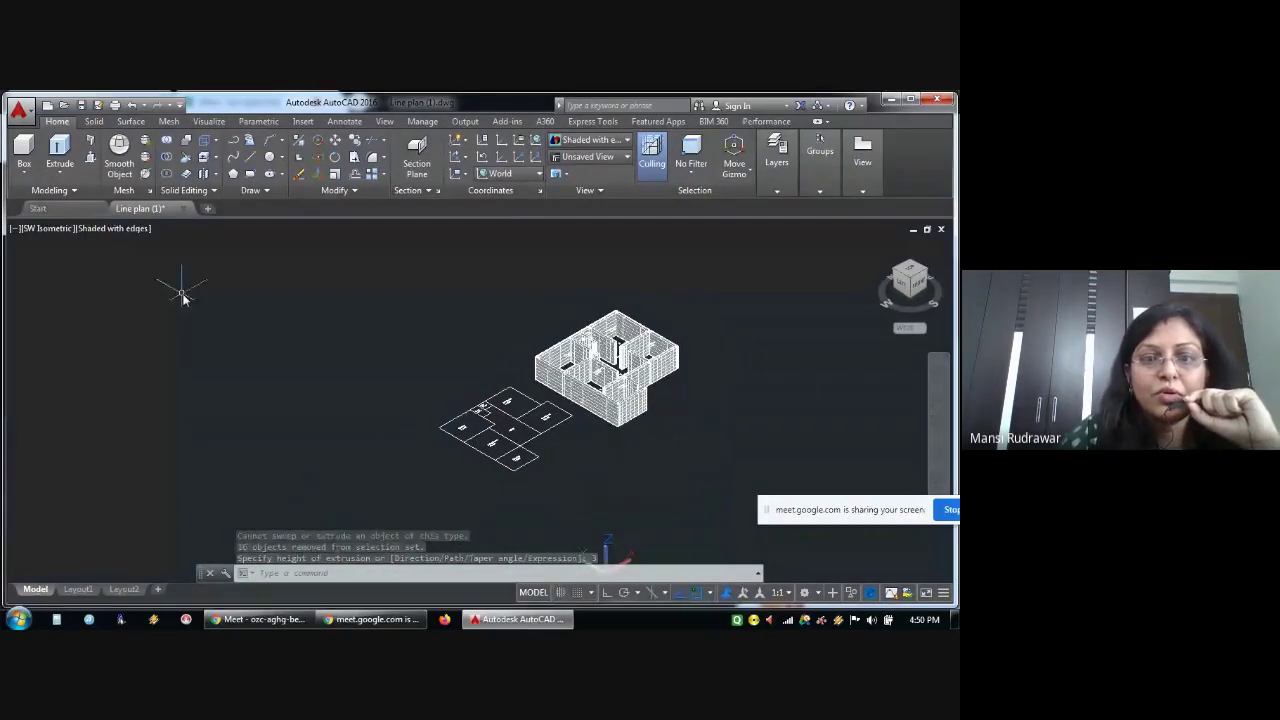
scroll(638, 358, "up", 5)
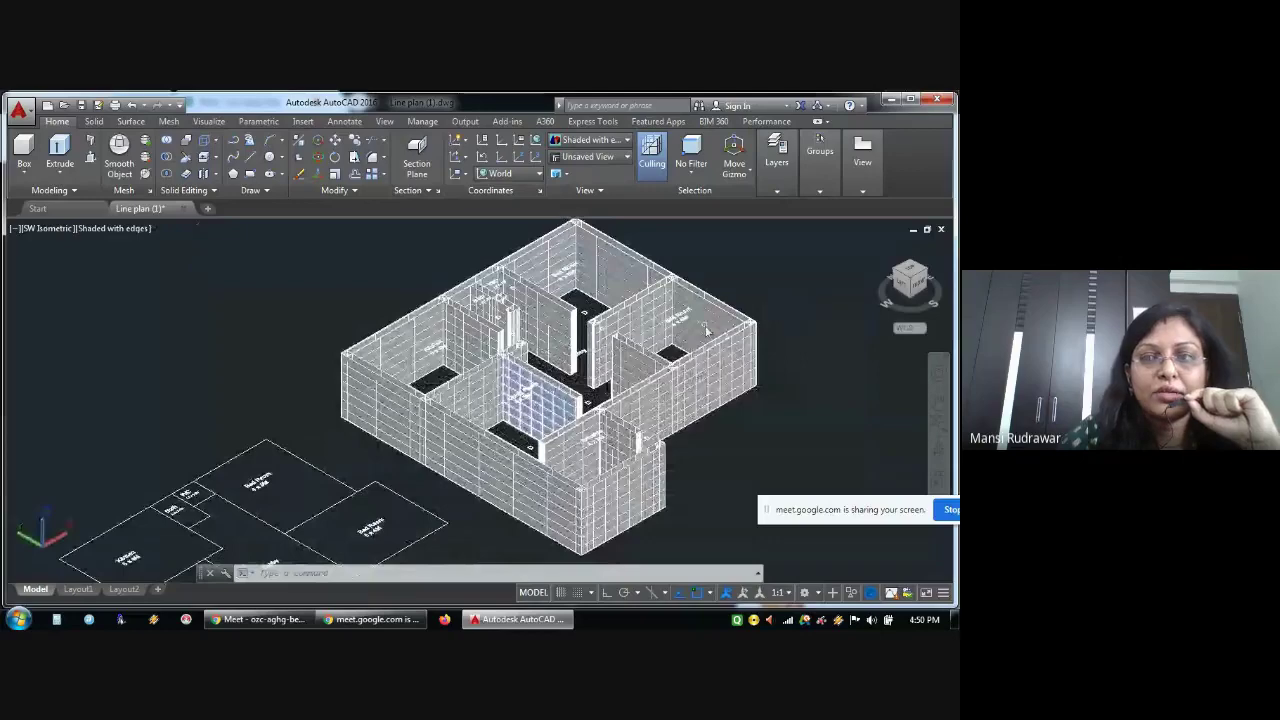
left_click(897, 272)
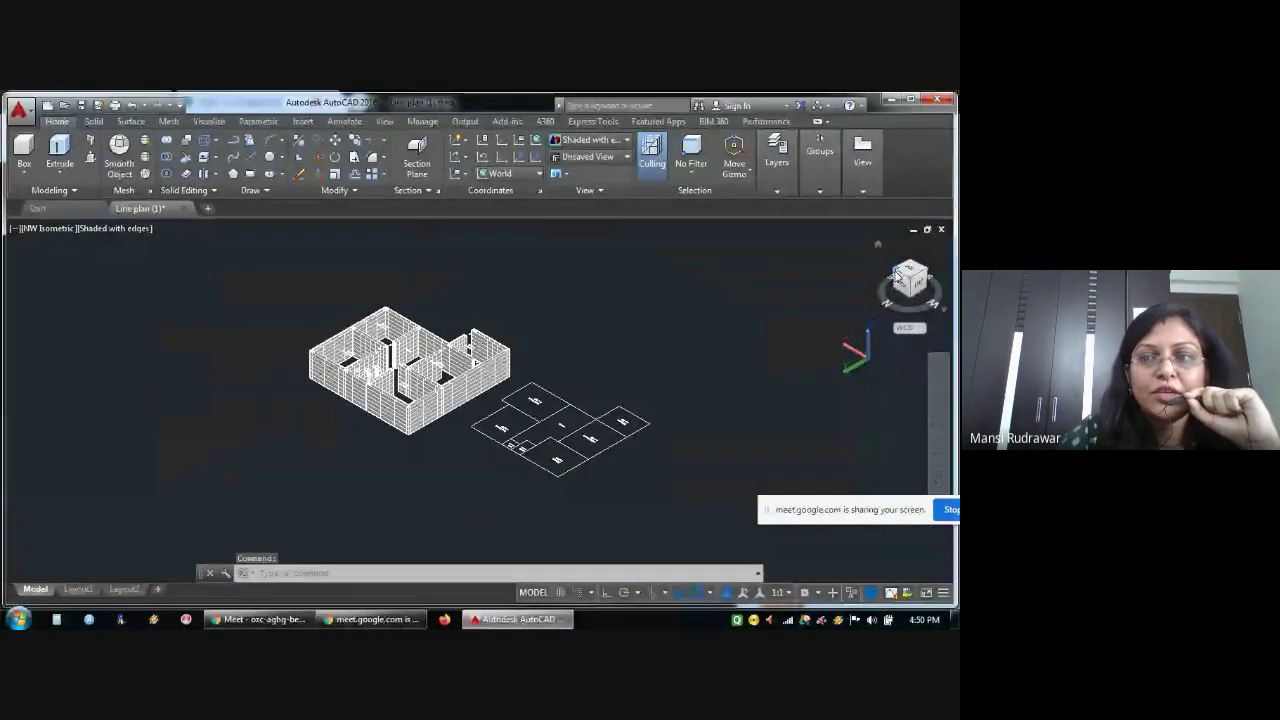
left_click(900, 280)
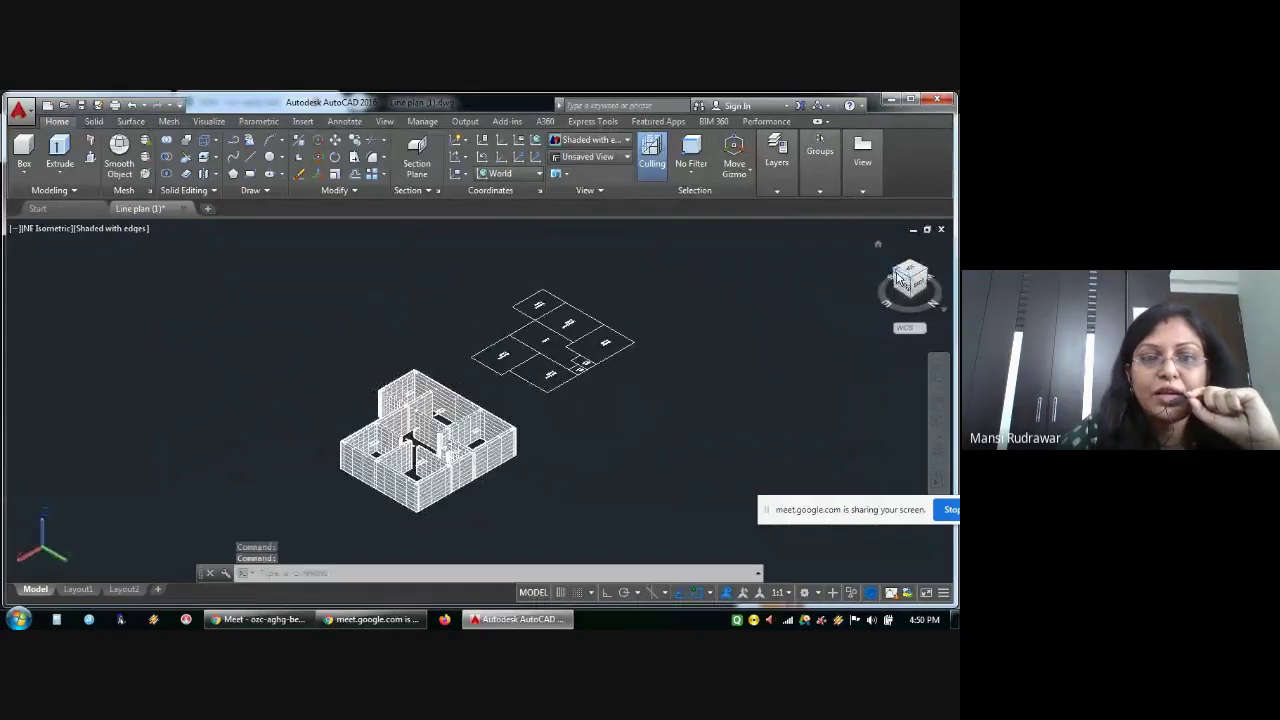
left_click(897, 277)
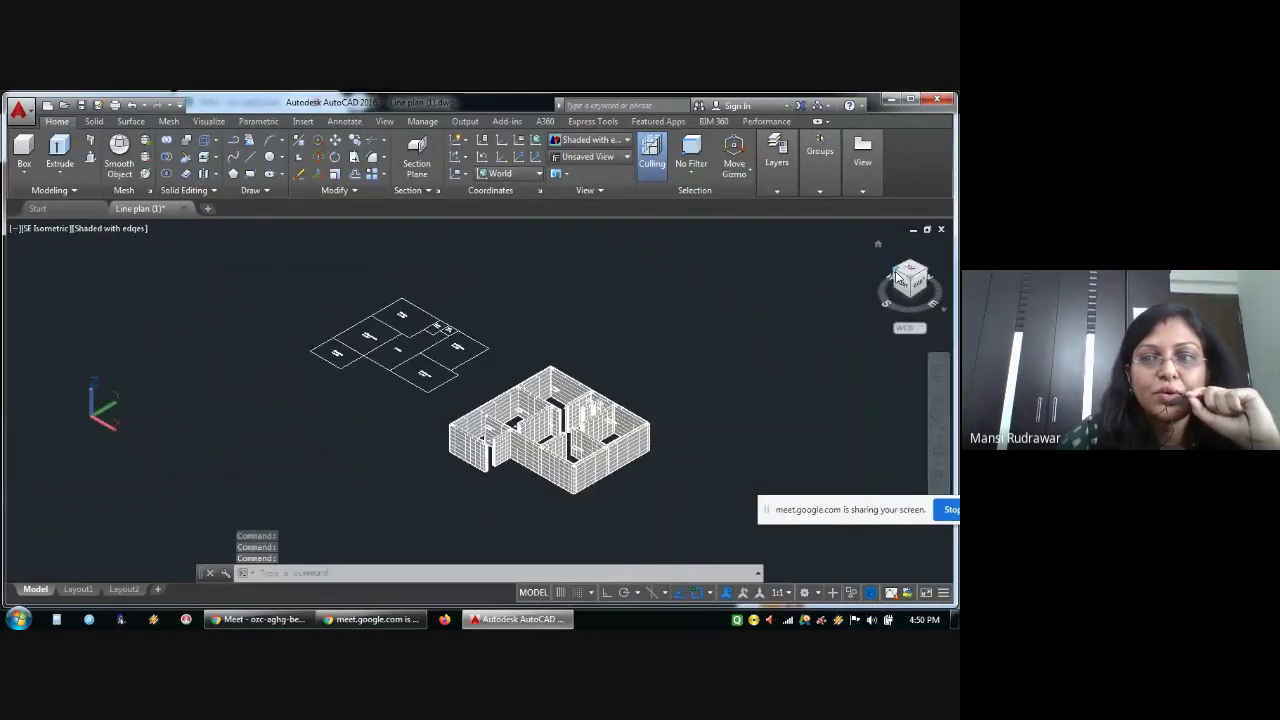
left_click(897, 277)
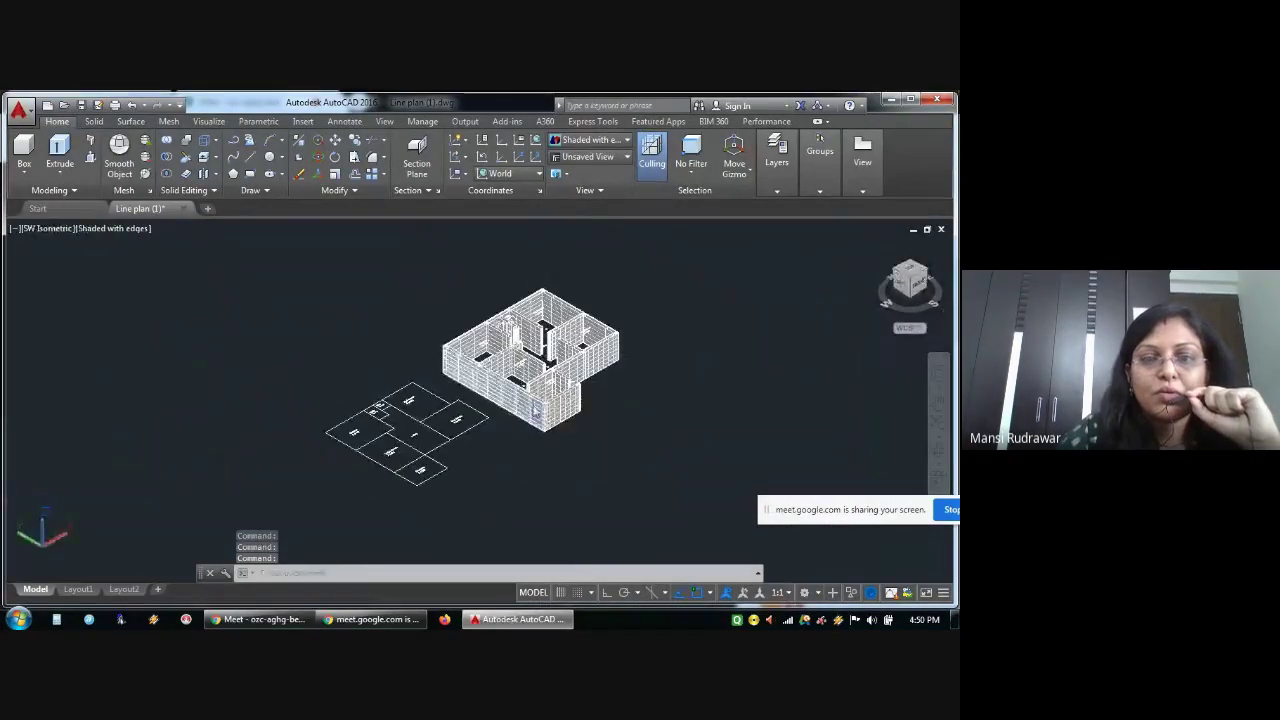
scroll(573, 388, "down", 4)
scroll(575, 386, "up", 5)
scroll(575, 386, "up", 2)
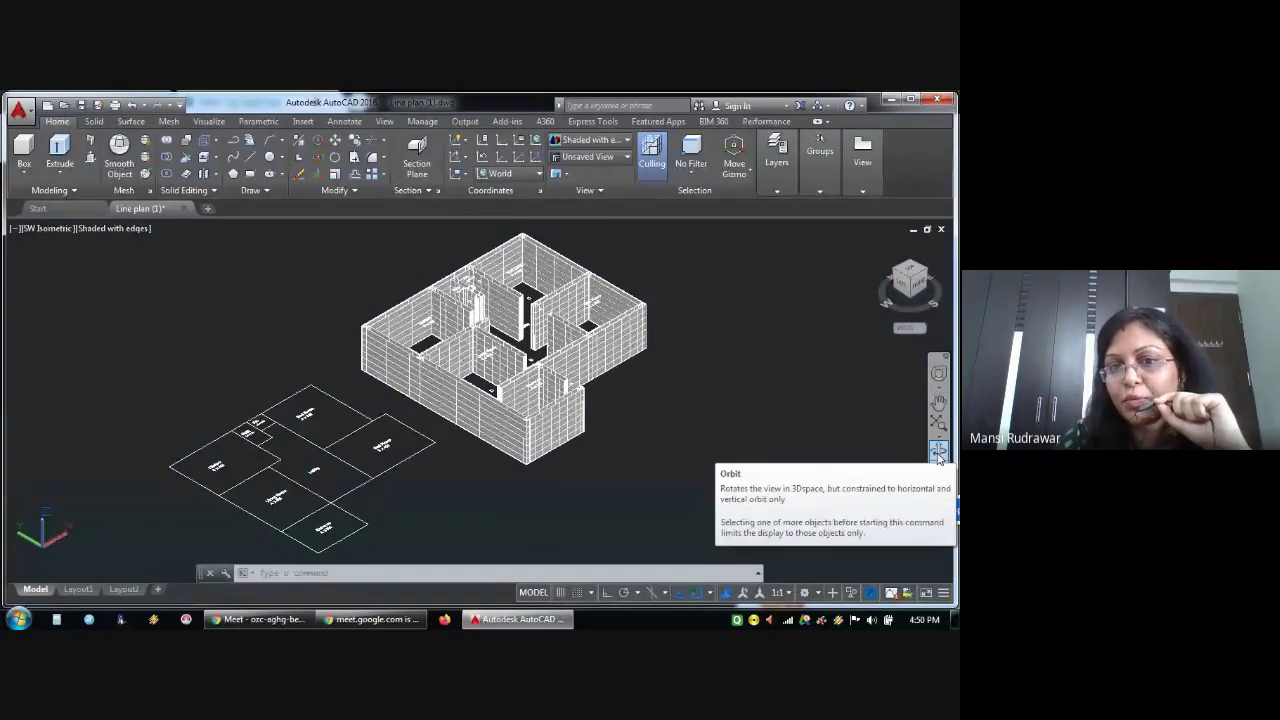
Orbit around the extruded house to examine its rooms, partitions and door openings from various angles
left_click(938, 453)
left_click_drag(588, 413, 461, 302)
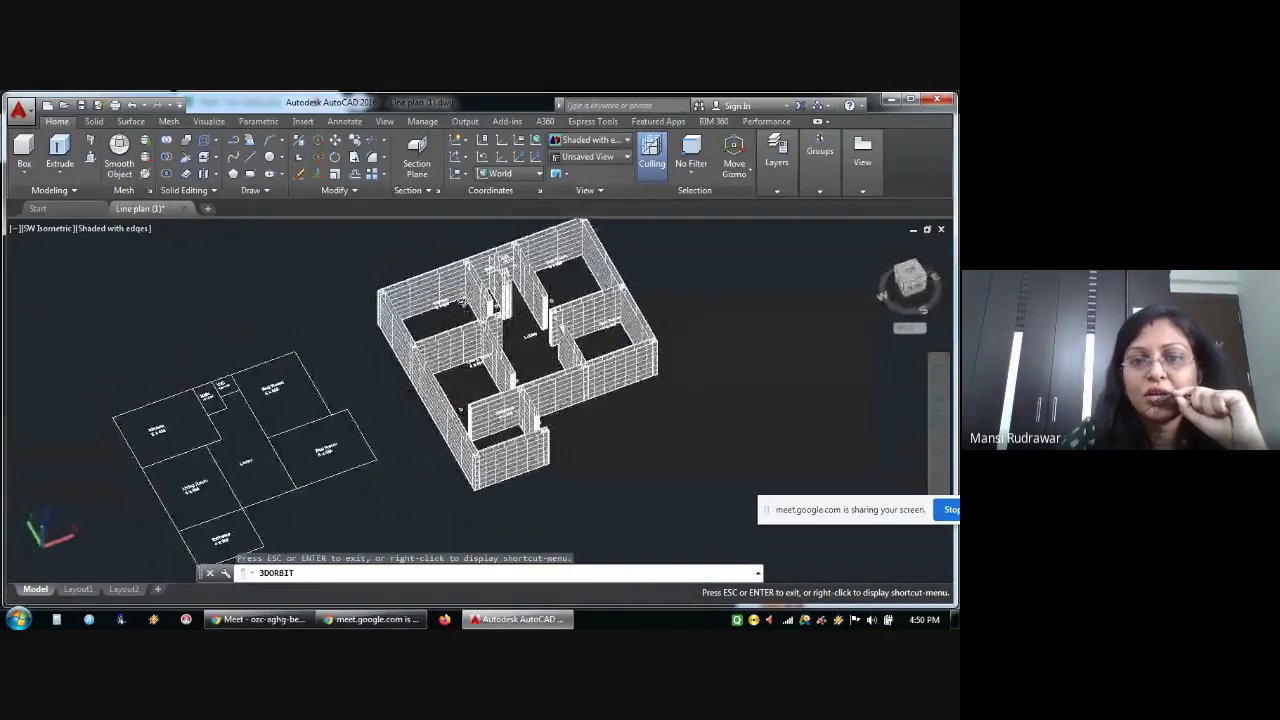
left_click_drag(571, 311, 522, 332)
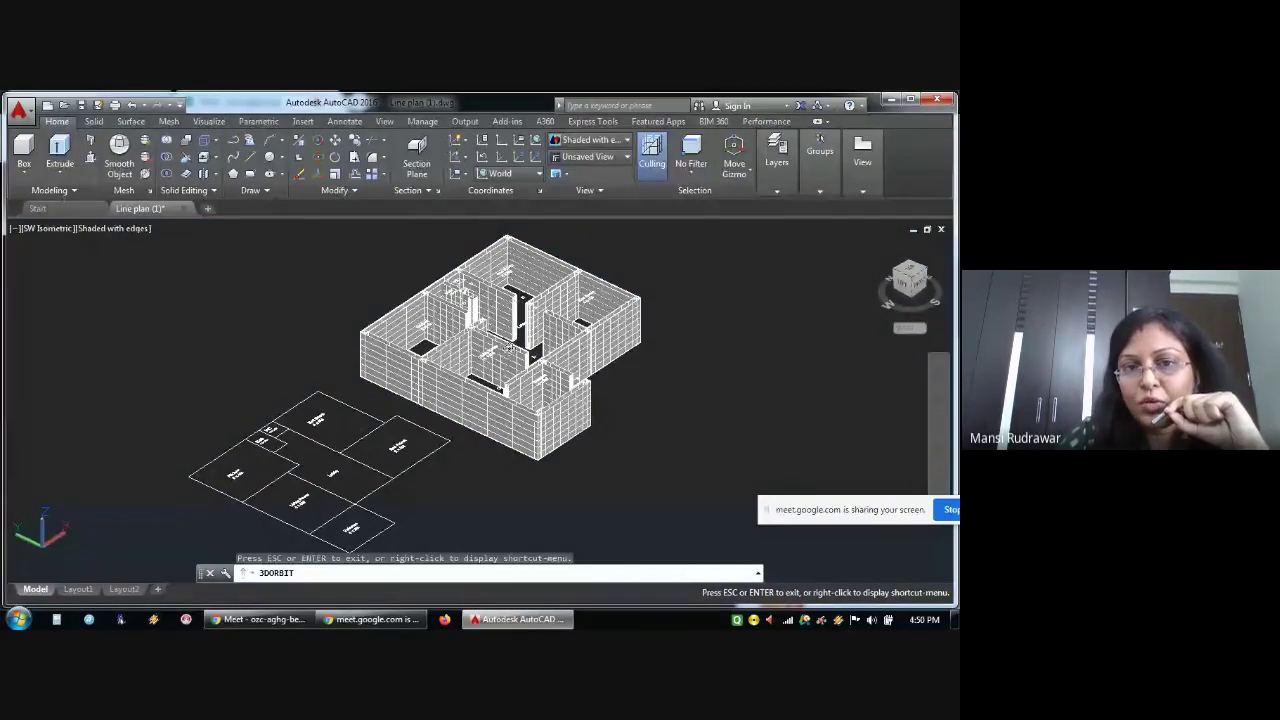
left_click_drag(540, 350, 448, 374)
left_click_drag(553, 333, 549, 396)
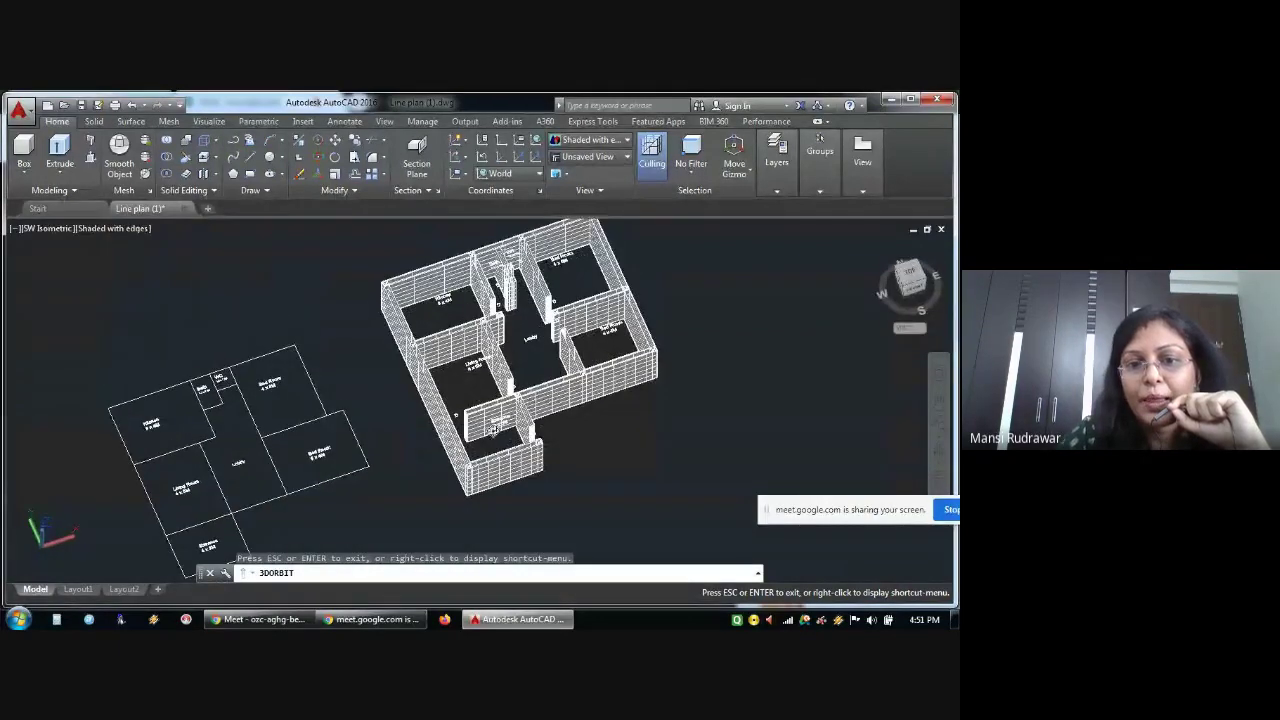
left_click_drag(463, 424, 625, 430)
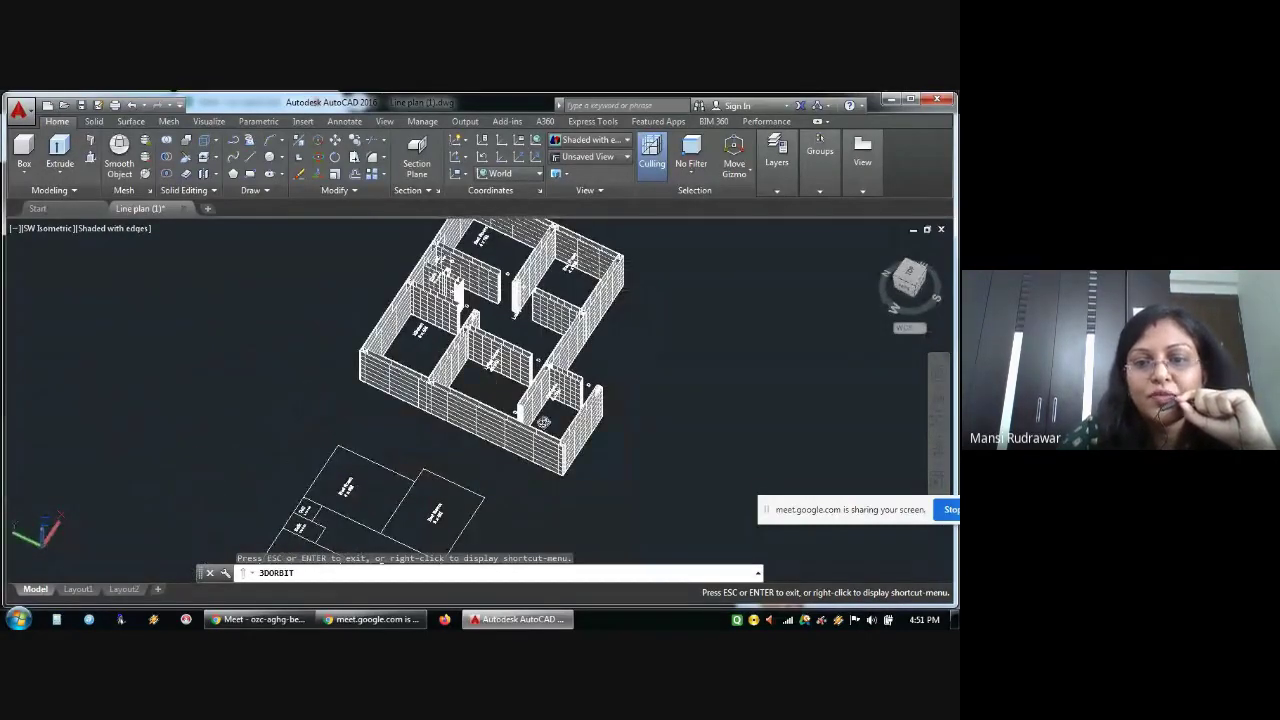
left_click_drag(545, 396, 535, 409)
left_click_drag(463, 374, 432, 290)
left_click_drag(574, 364, 502, 399)
left_click_drag(584, 397, 530, 357)
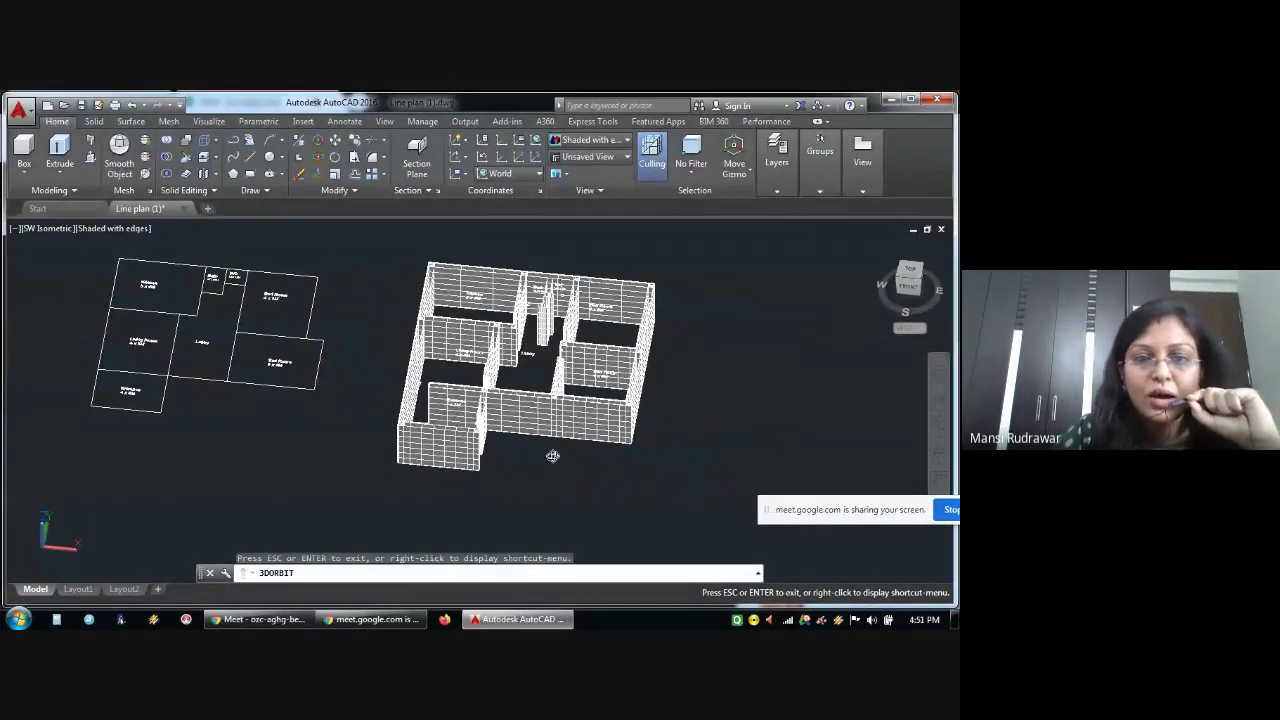
left_click_drag(566, 454, 575, 465)
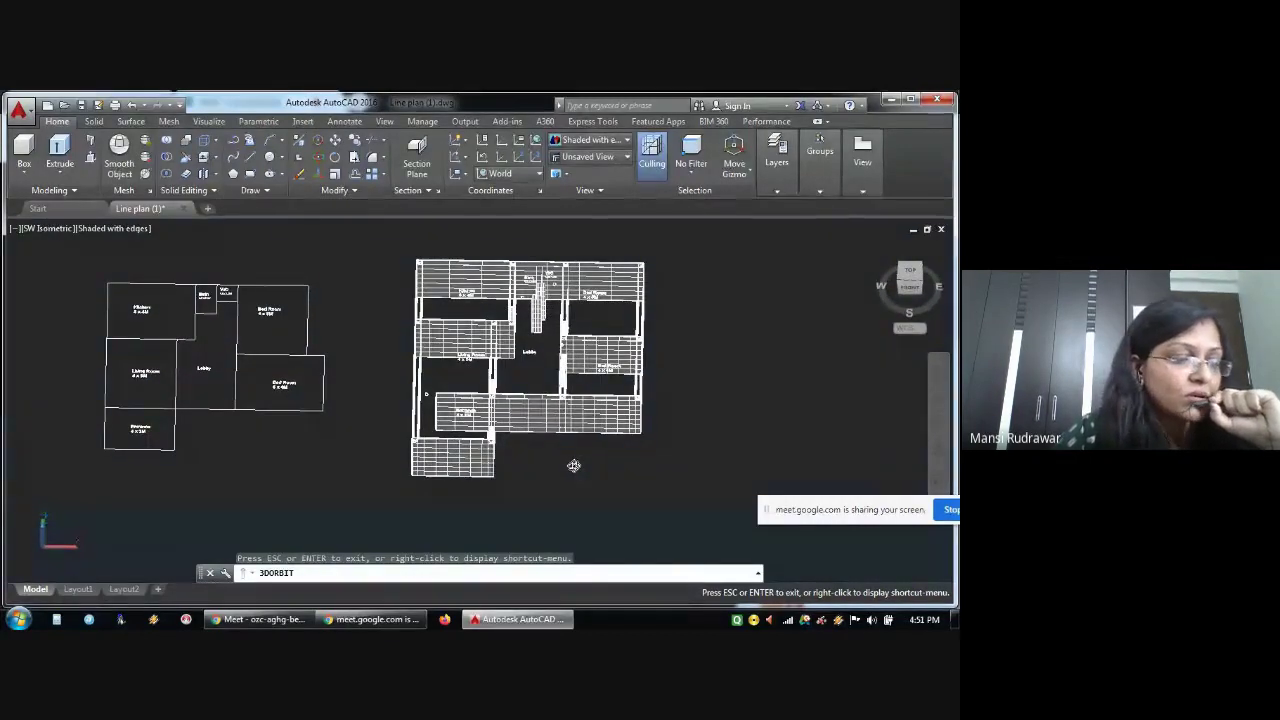
Finish orbiting around the extruded house and reset the viewport to SW Isometric
left_click_drag(572, 450, 576, 445)
left_click_drag(438, 436, 410, 385)
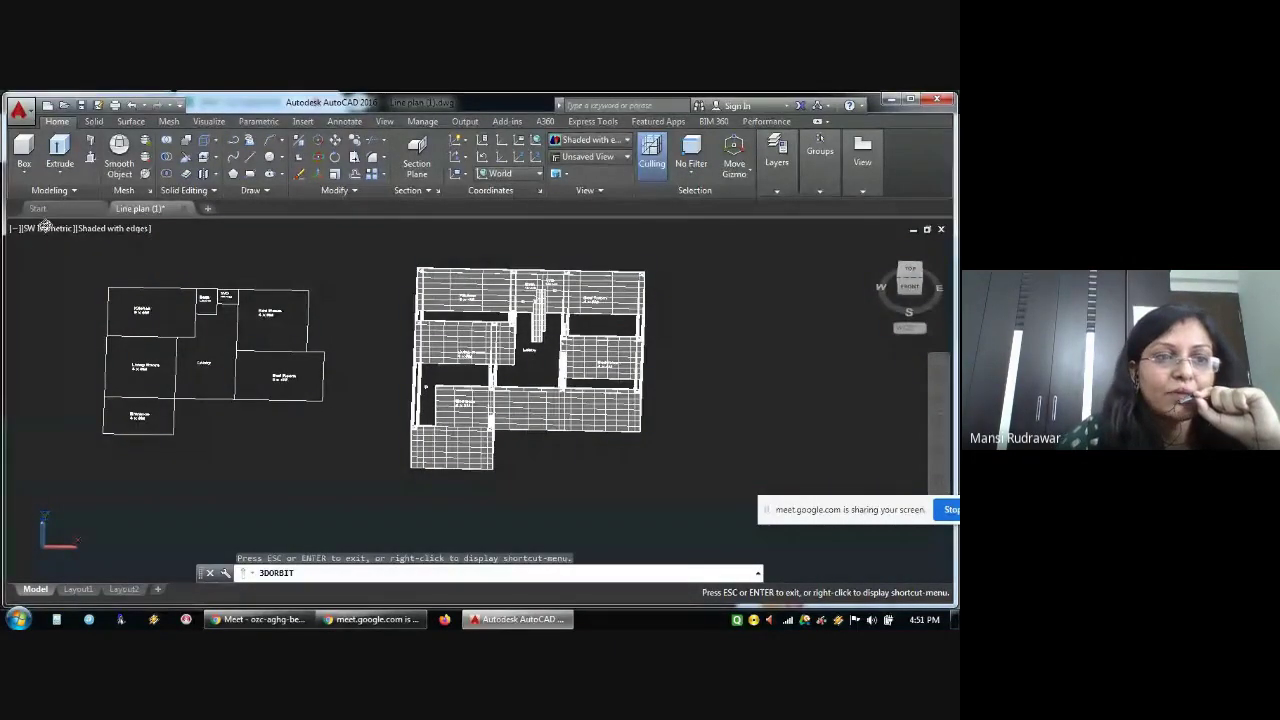
key("Escape")
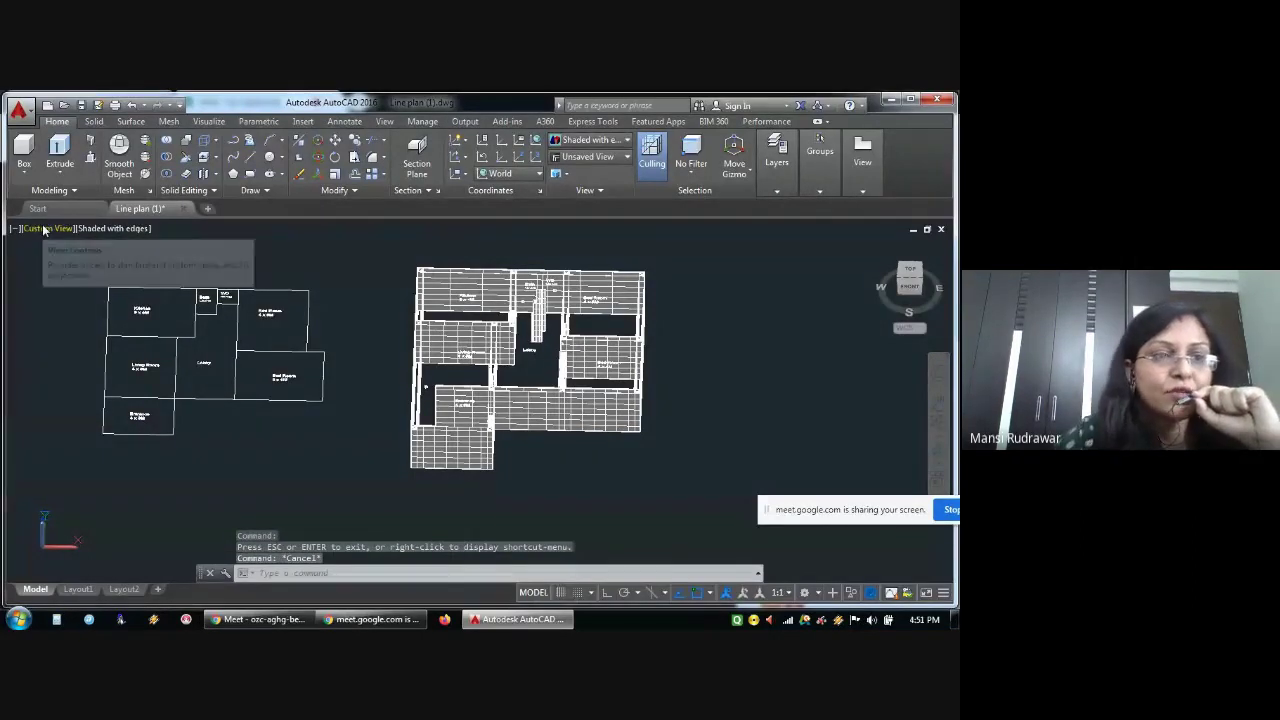
left_click(44, 229)
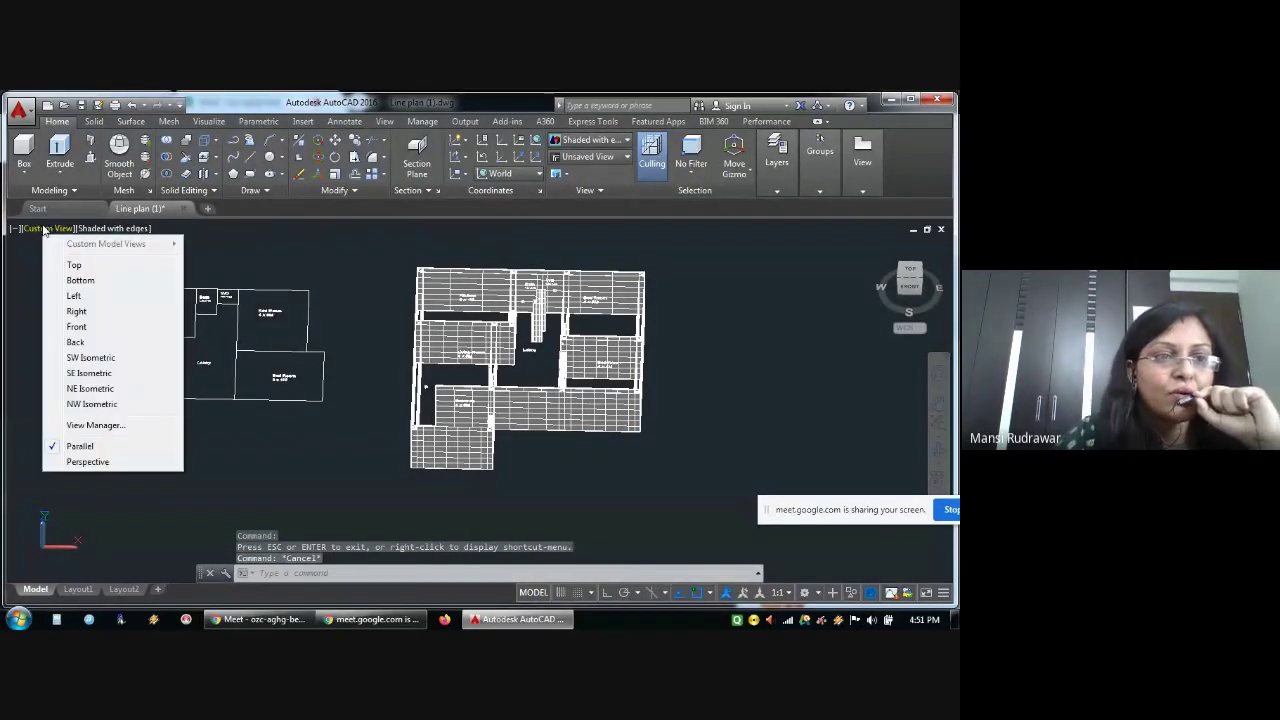
left_click(69, 358)
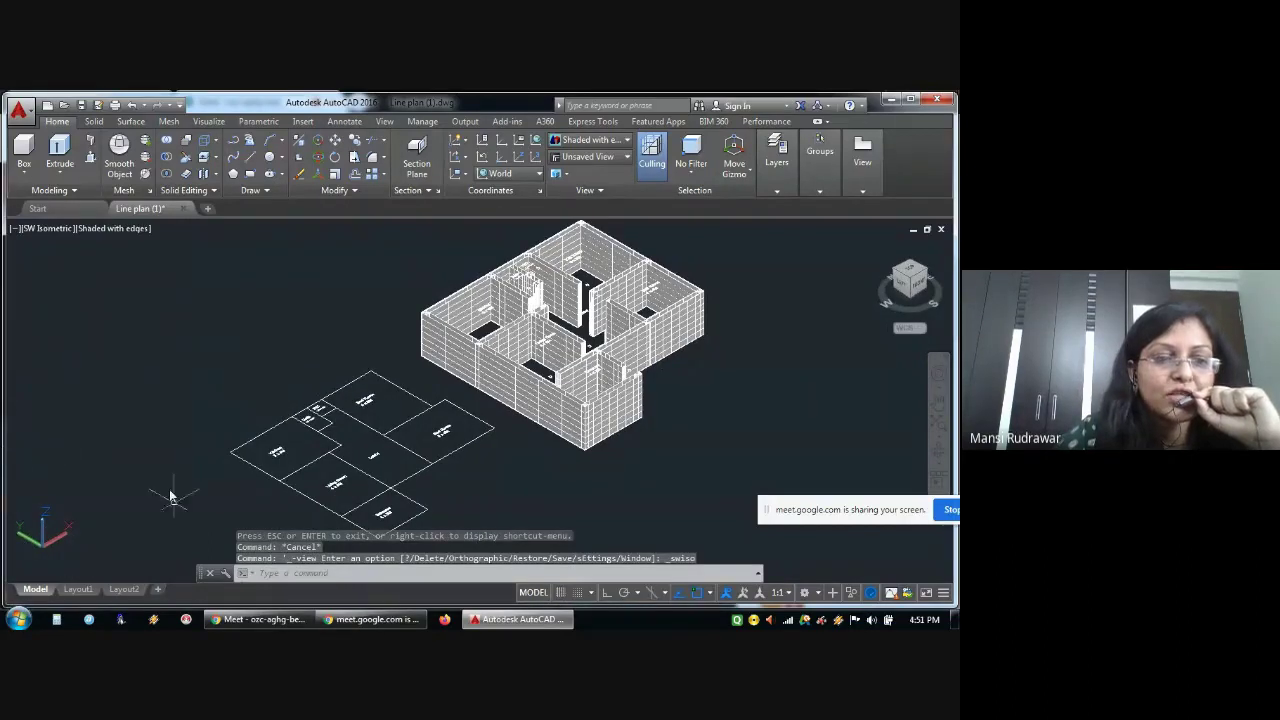
Inspect the extruded house from the SE Isometric direction, ending at NE Isometric
left_click(34, 234)
left_click(70, 376)
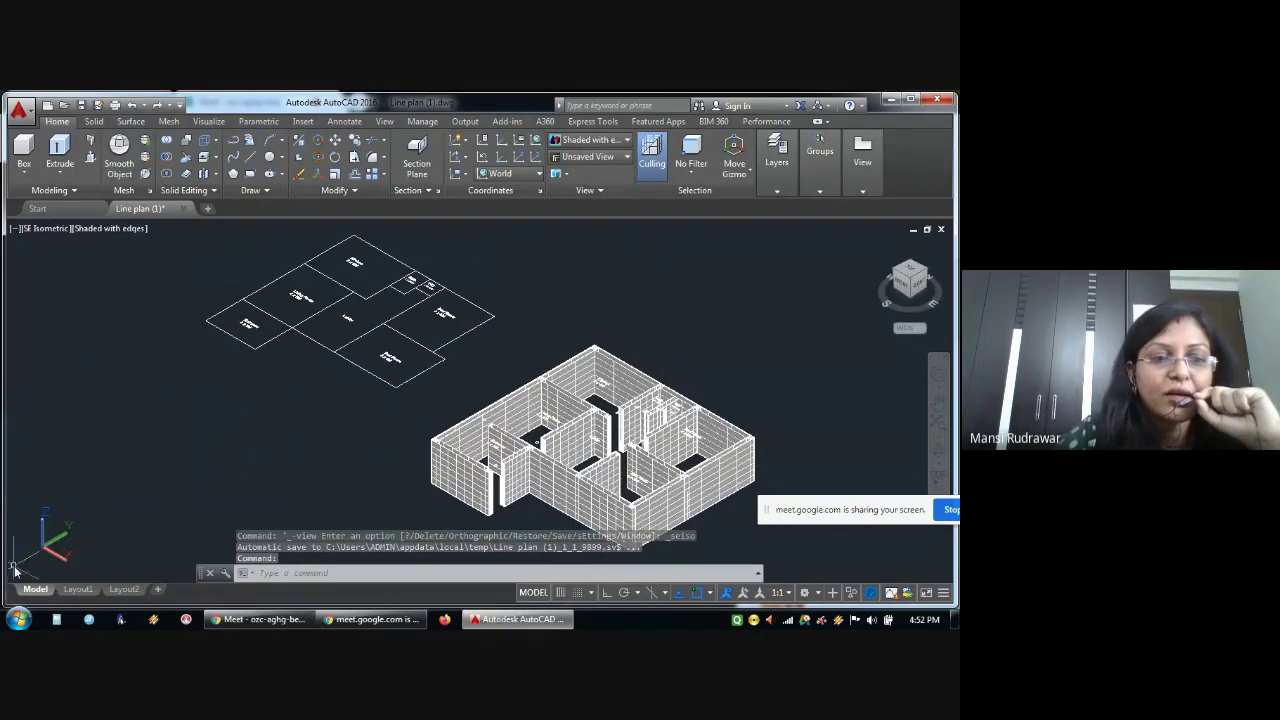
left_click(56, 231)
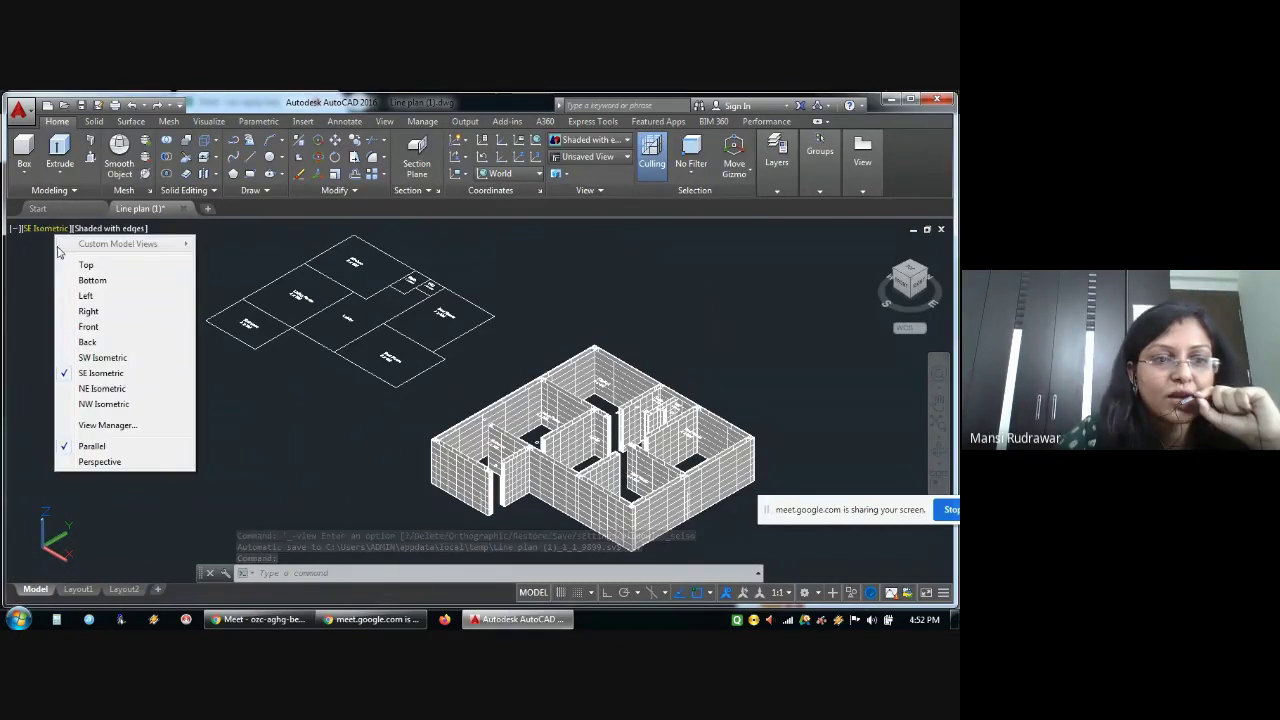
left_click(85, 390)
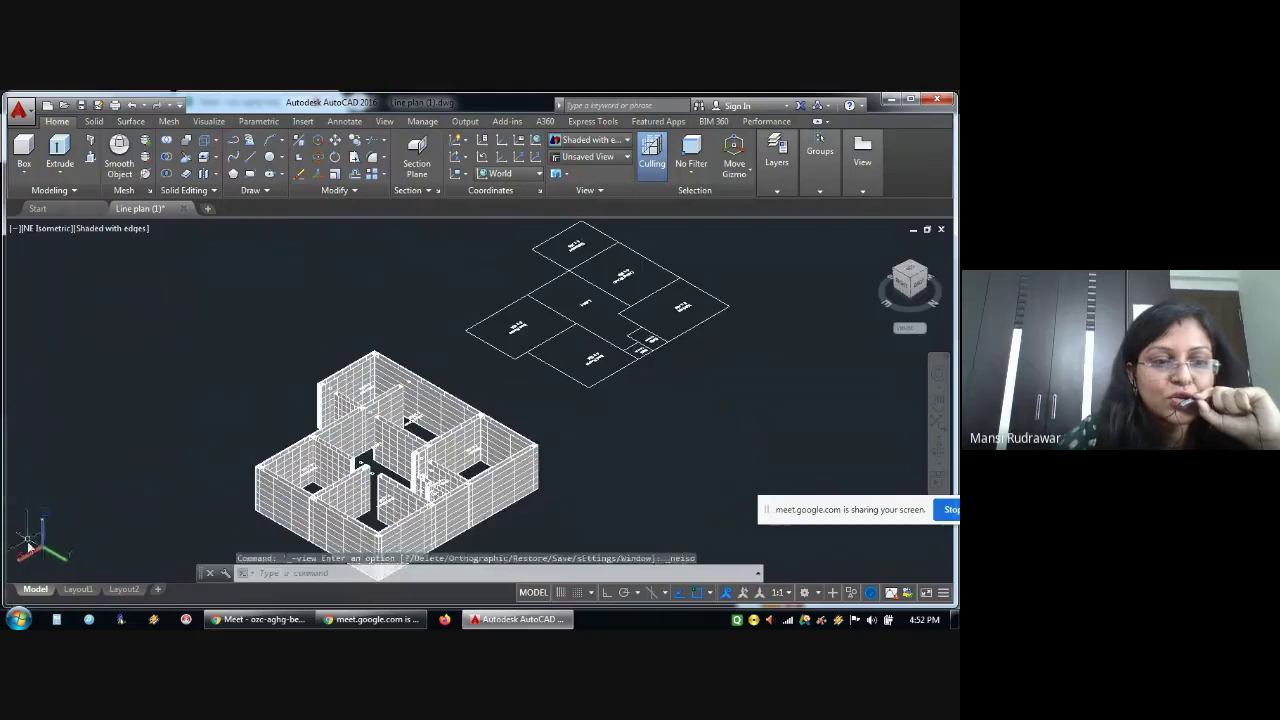
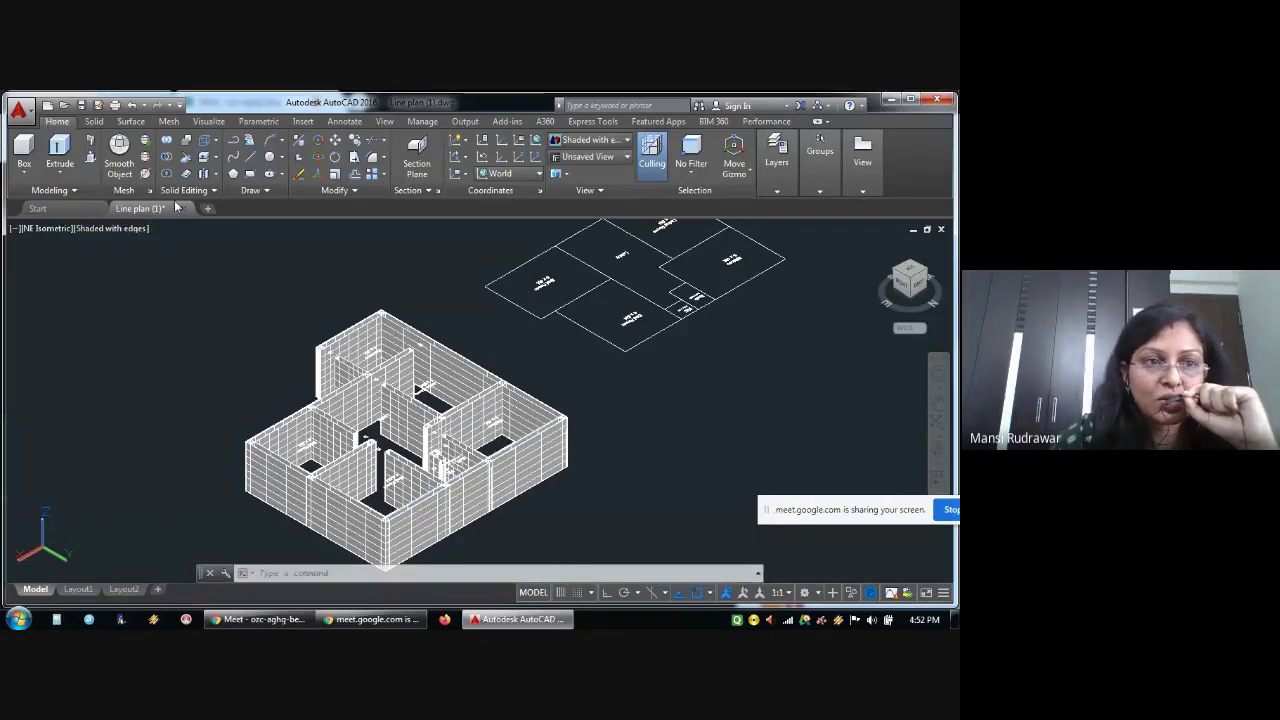
Open the most recent 3D house drawing and orbit around the finished model to examine its porch, balconies and outer walls
left_click(90, 210)
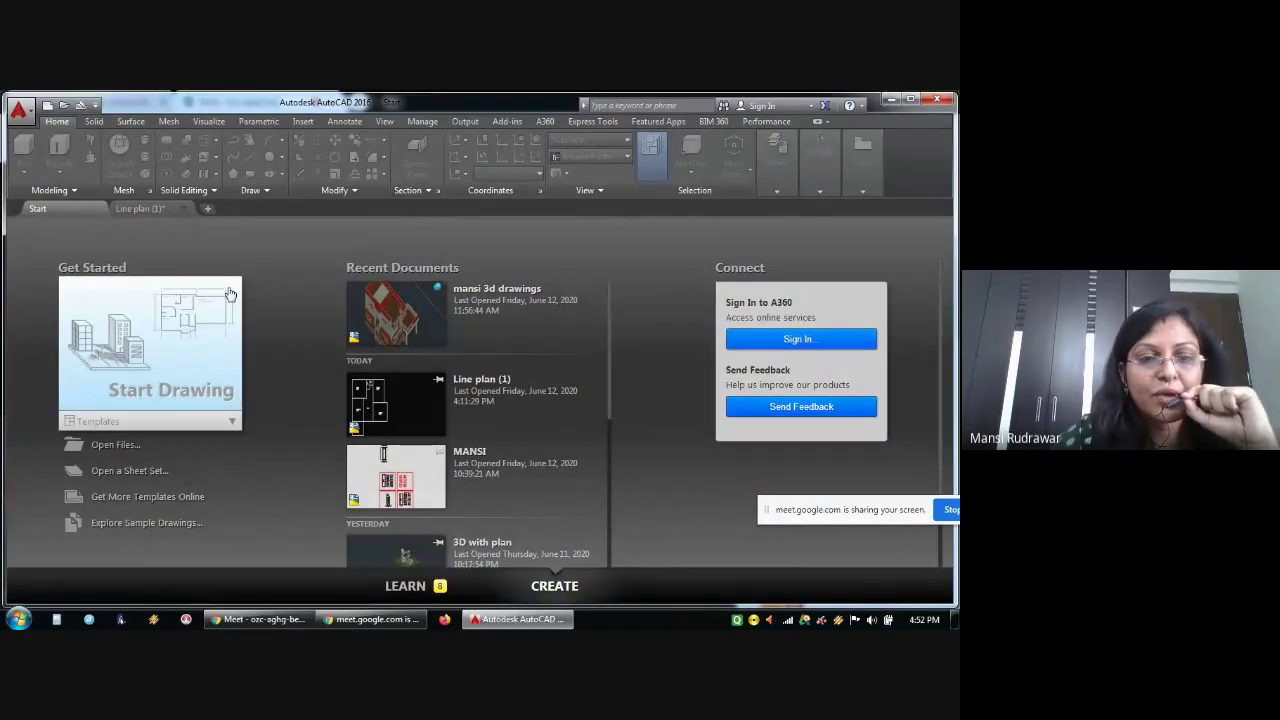
left_click(407, 322)
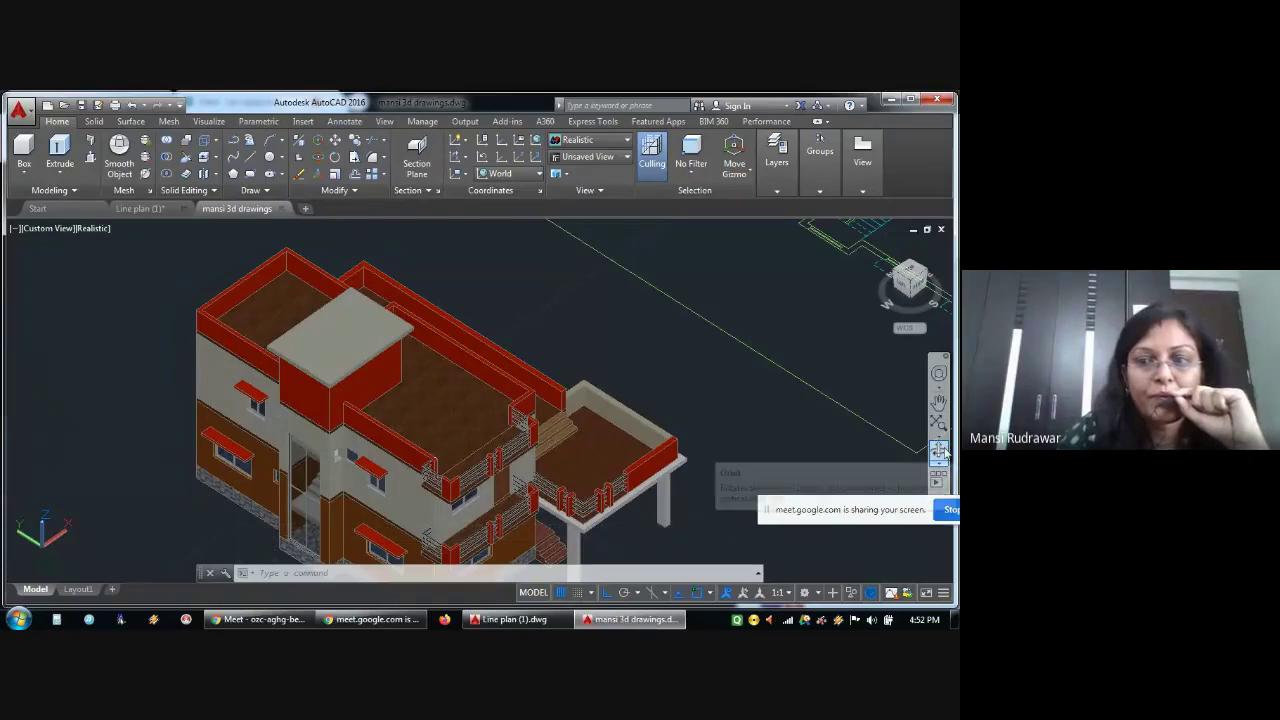
left_click(940, 452)
left_click_drag(576, 526, 466, 487)
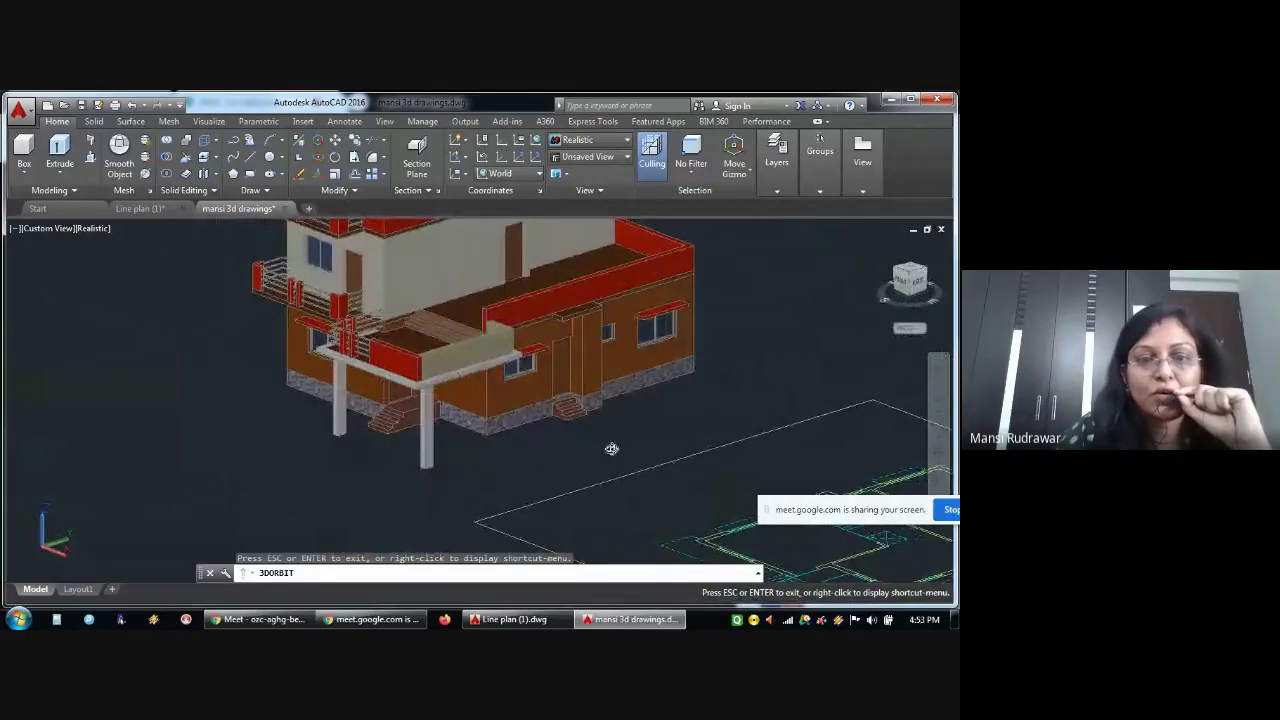
left_click_drag(611, 449, 674, 437)
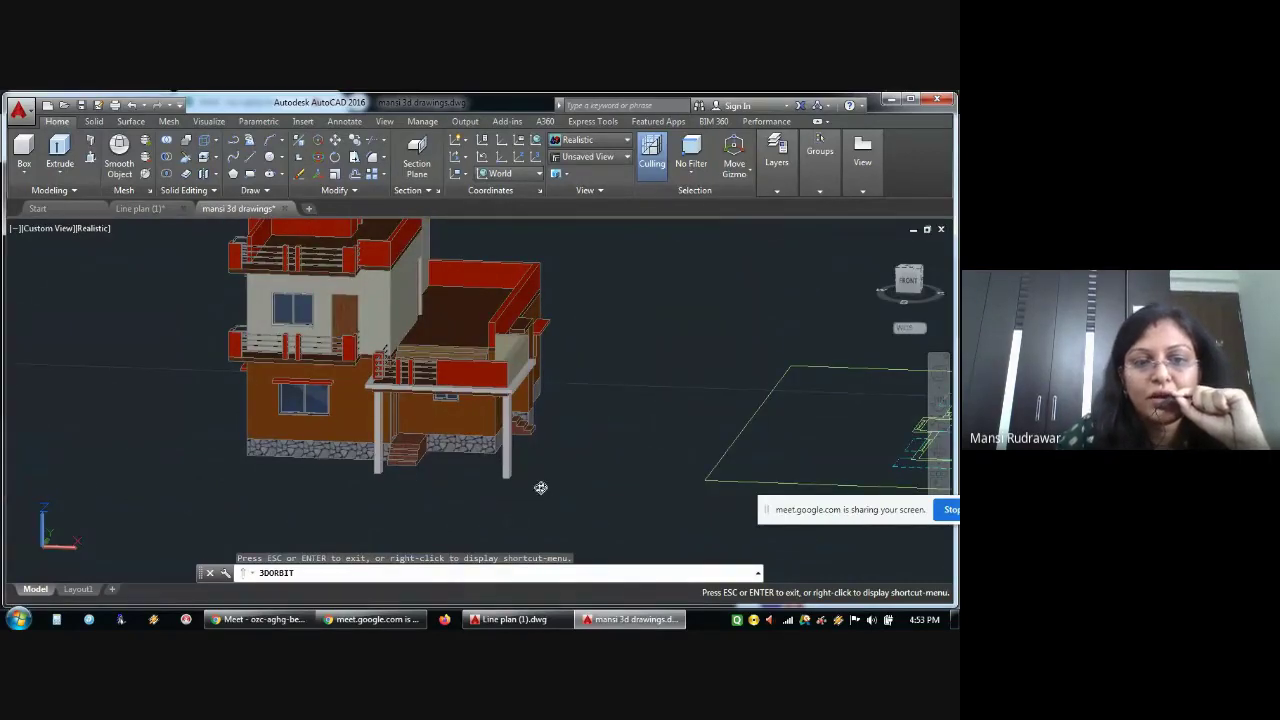
left_click_drag(540, 487, 403, 425)
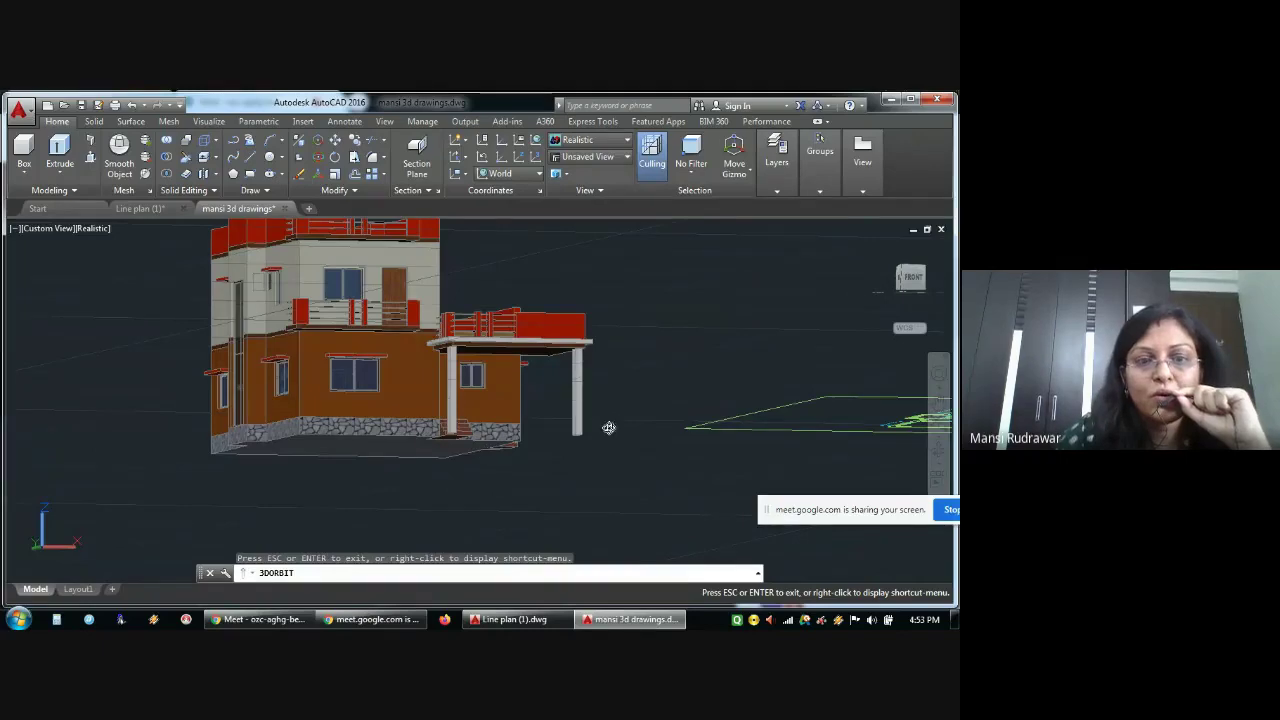
left_click_drag(608, 427, 573, 427)
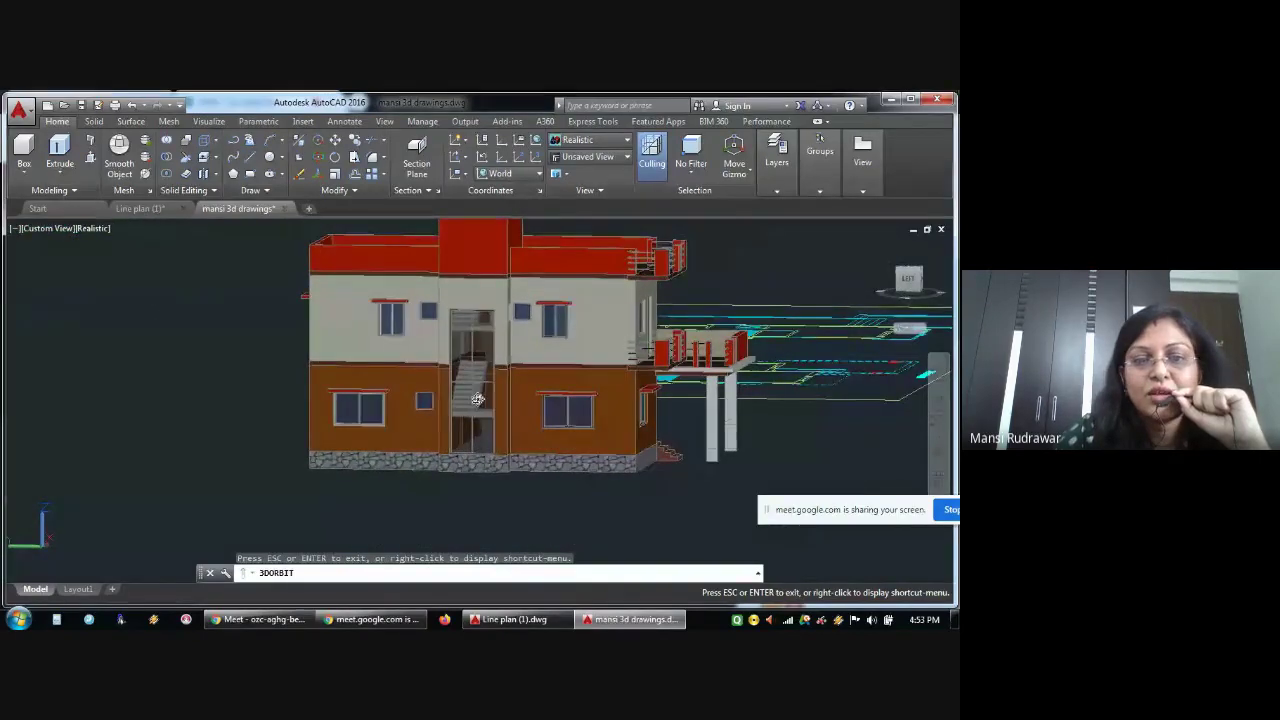
Examine the finished house's glazed staircase side and the opposite side with its entrance door and steps
scroll(482, 402, "up", 2)
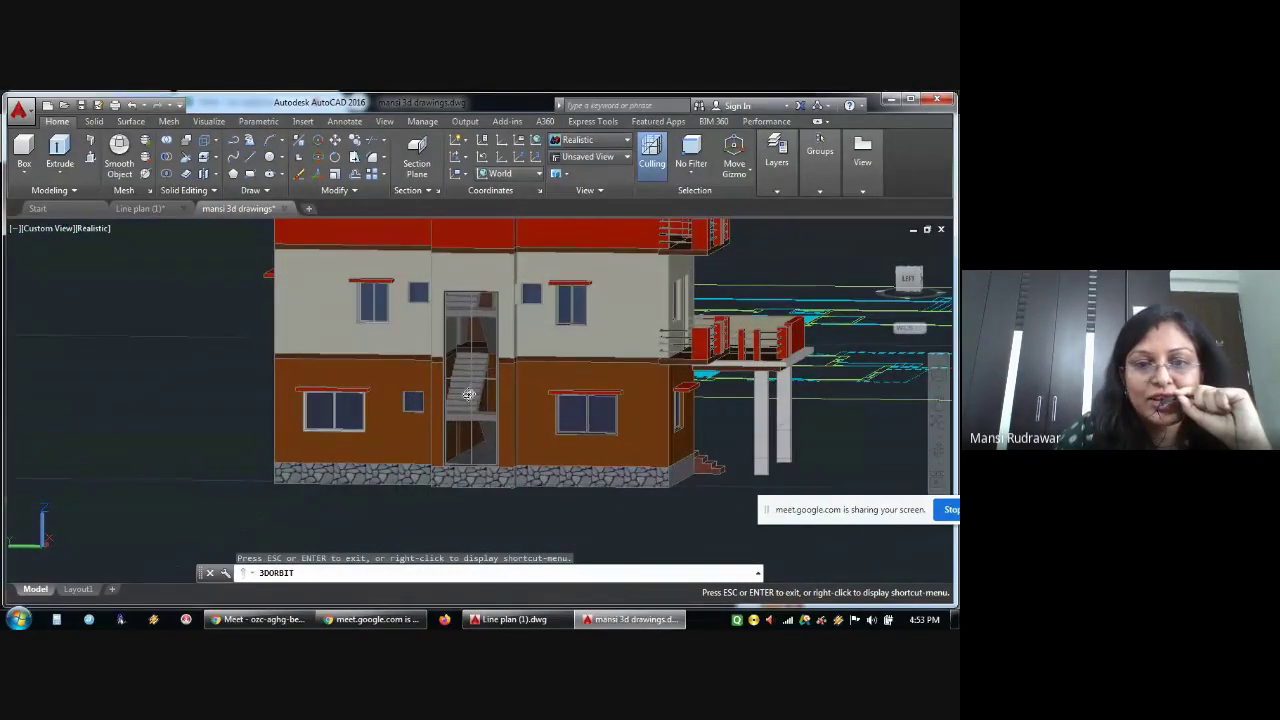
left_click_drag(498, 448, 476, 342)
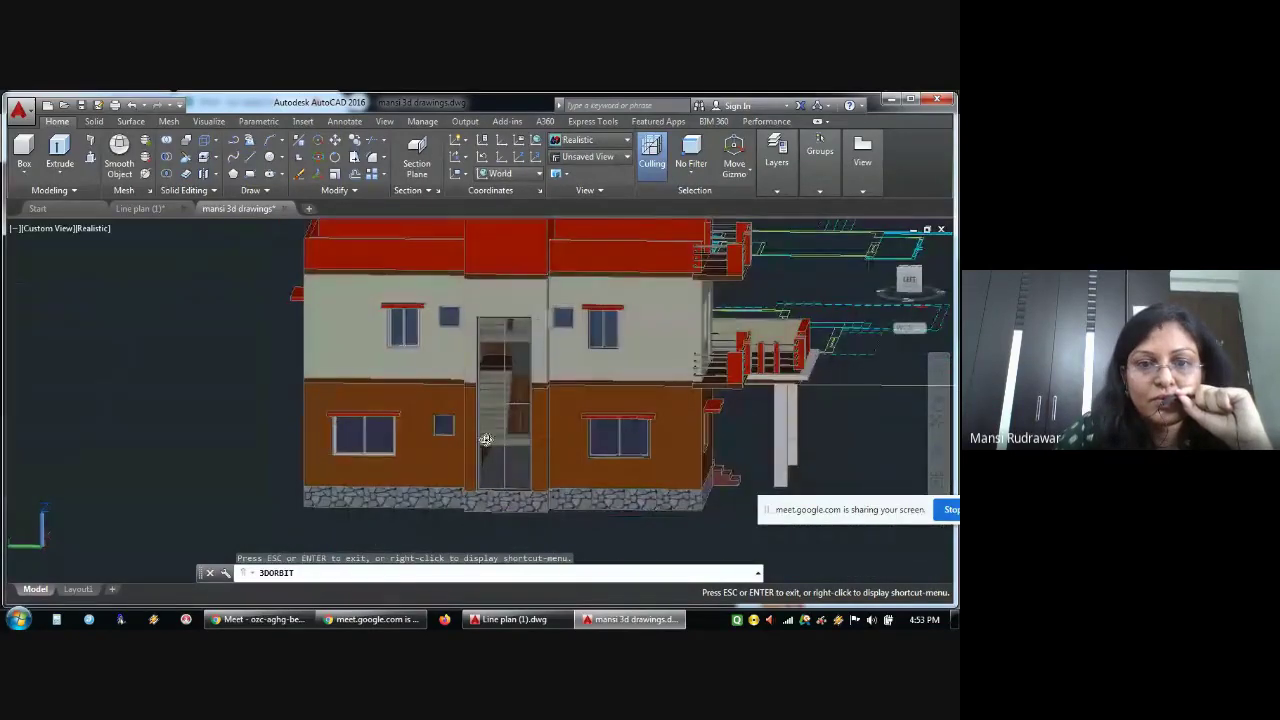
left_click_drag(502, 393, 591, 423)
left_click_drag(782, 414, 592, 375)
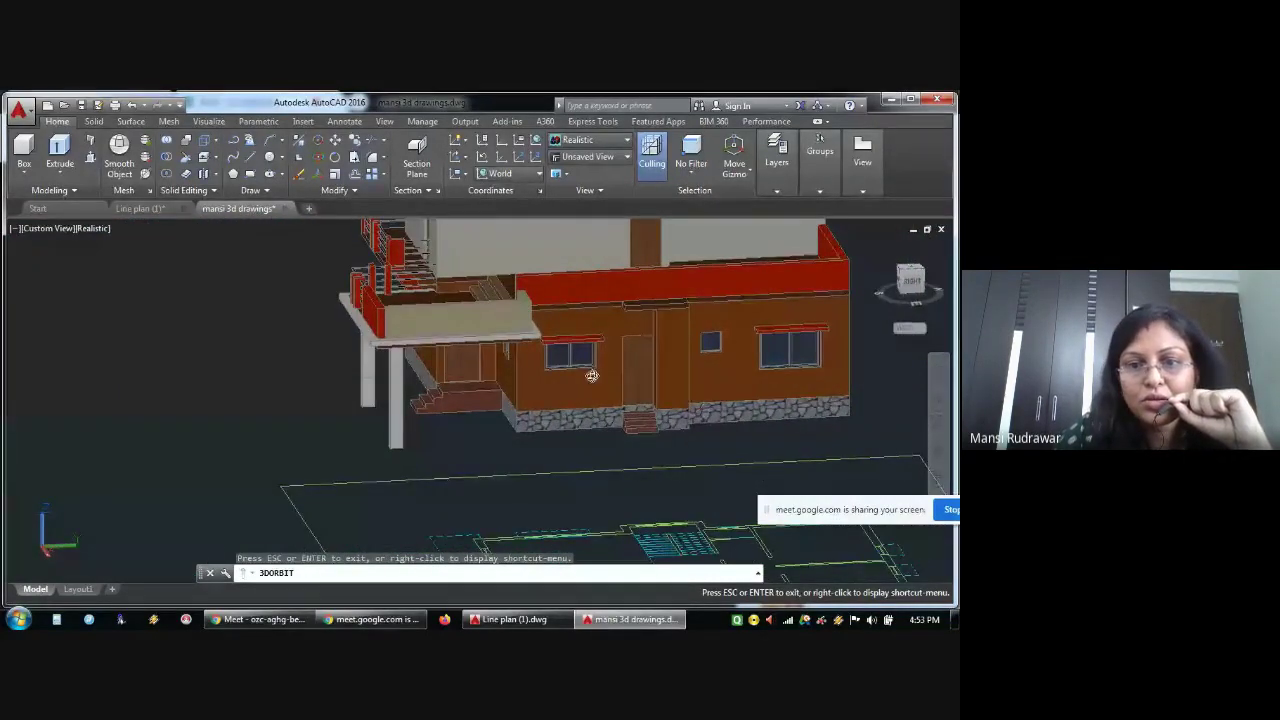
left_click_drag(808, 417, 657, 480)
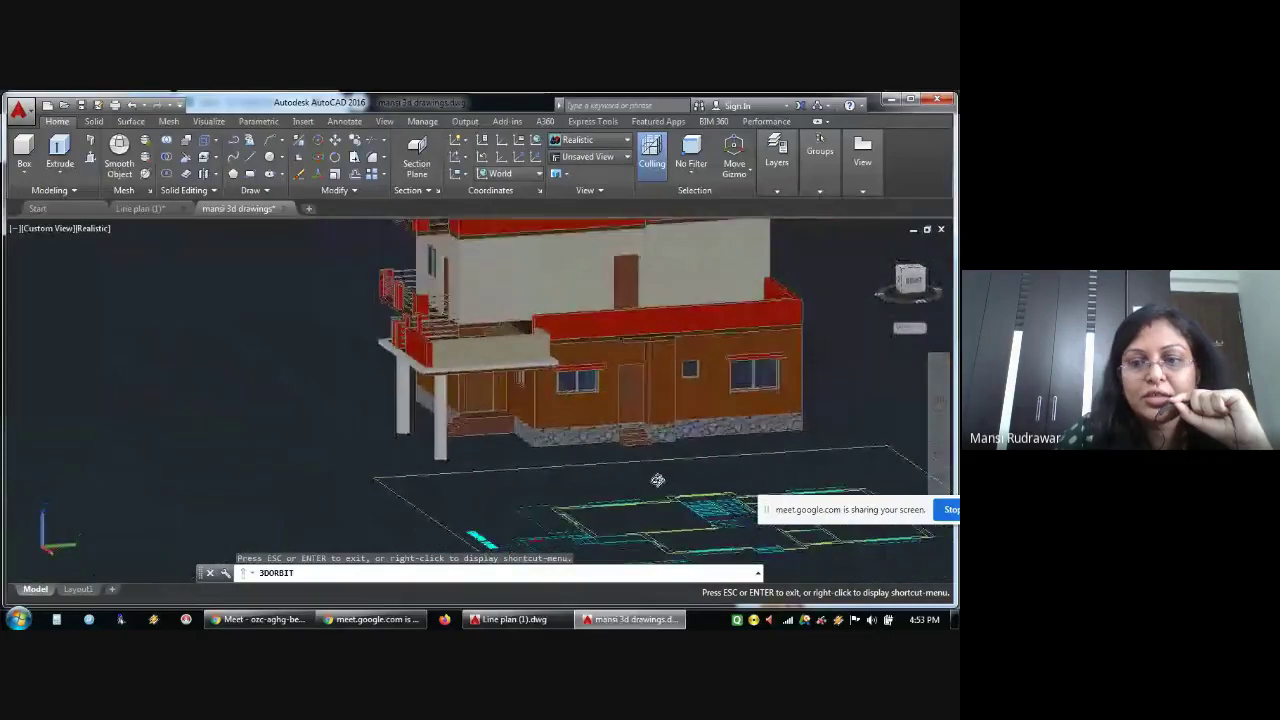
Compare the finished house with the floor plans drawn beside it, orbiting until both are seen from the front and above
scroll(657, 480, "down", 6)
scroll(723, 531, "up", 4)
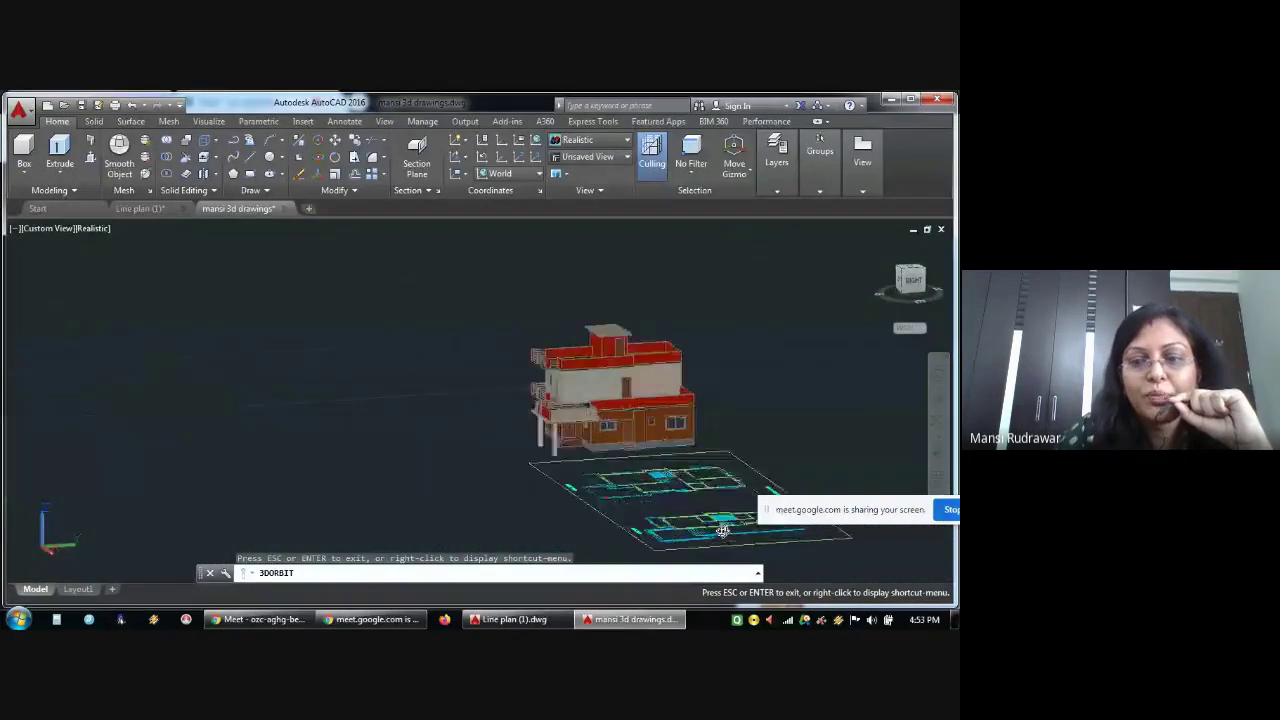
left_click_drag(723, 531, 653, 537)
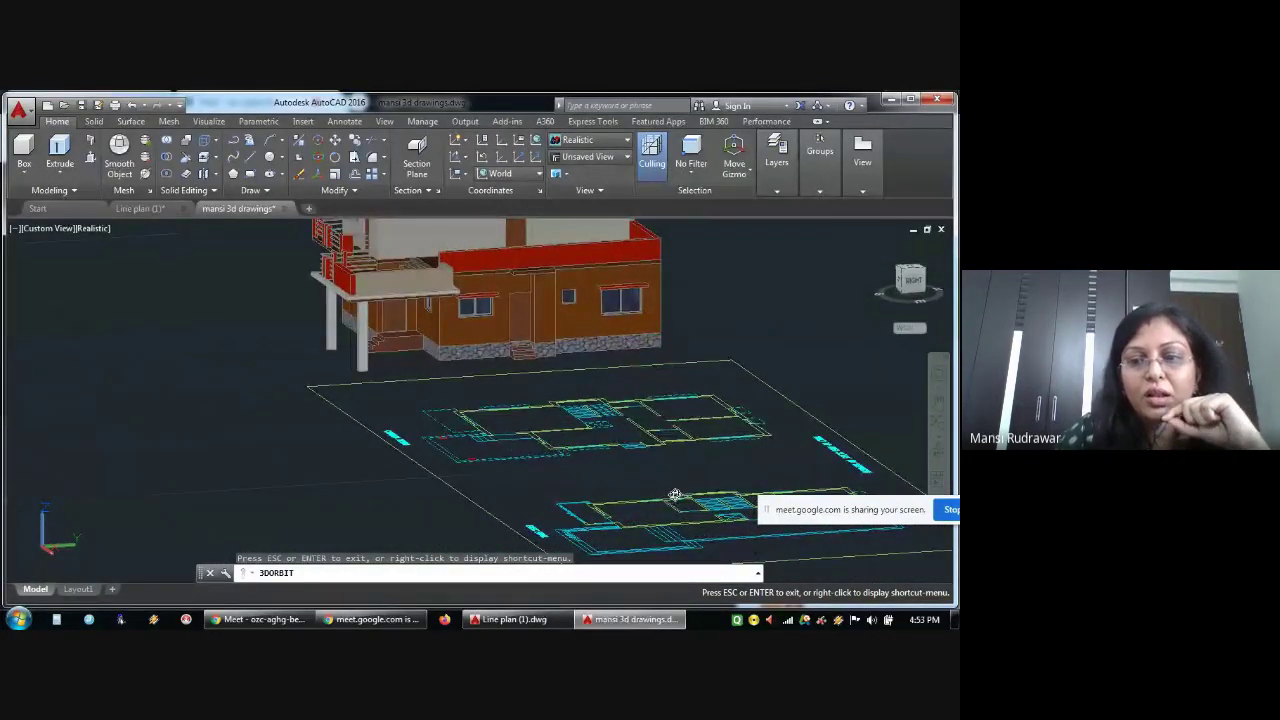
left_click_drag(675, 495, 658, 569)
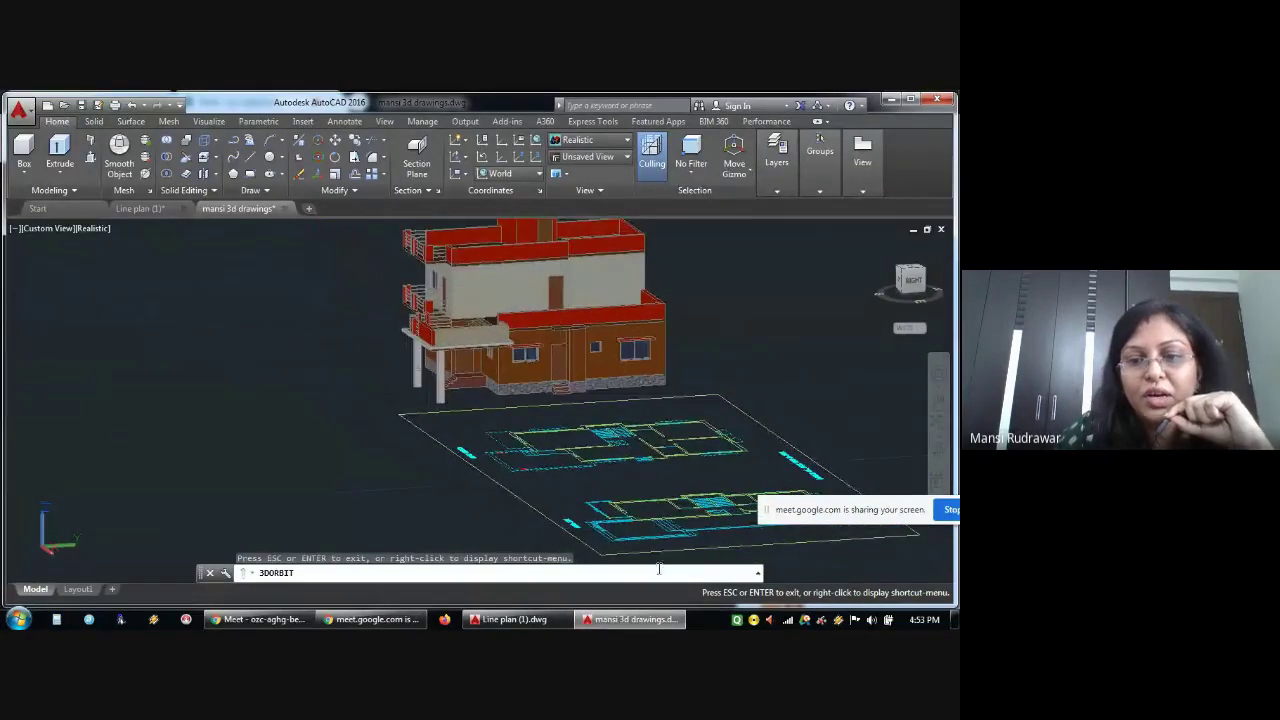
left_click_drag(678, 521, 476, 448)
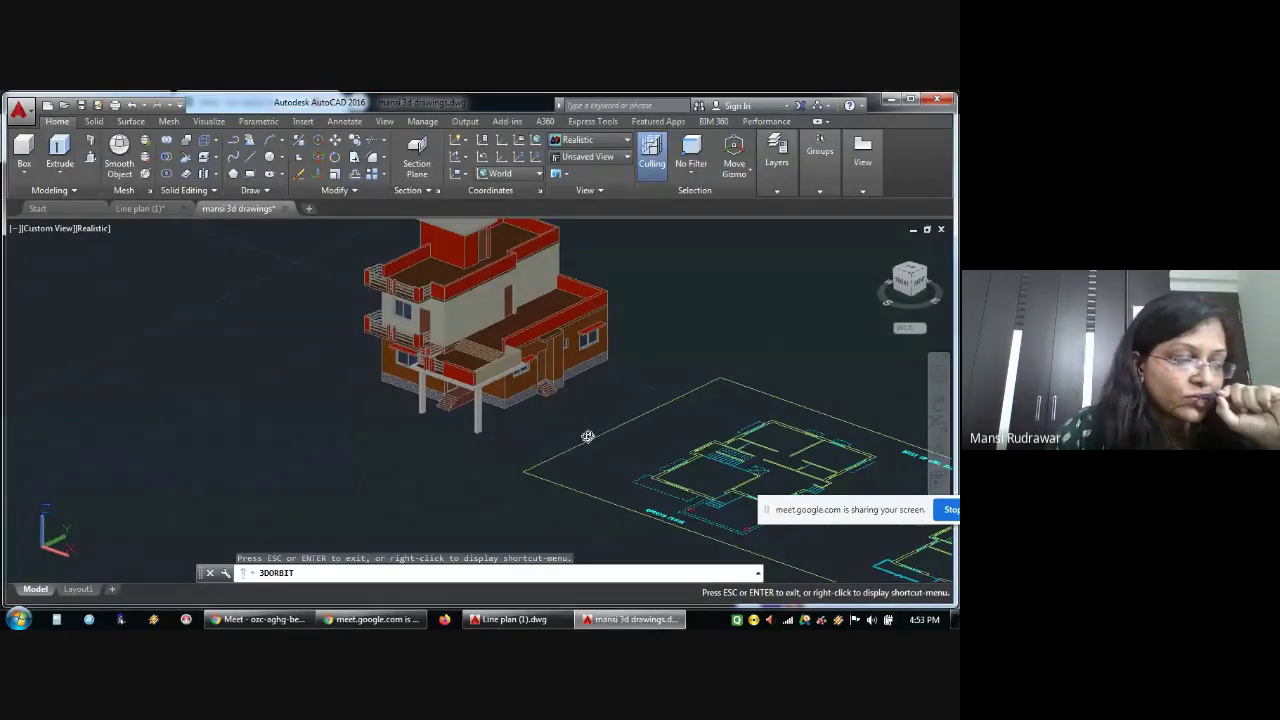
left_click_drag(529, 416, 637, 421)
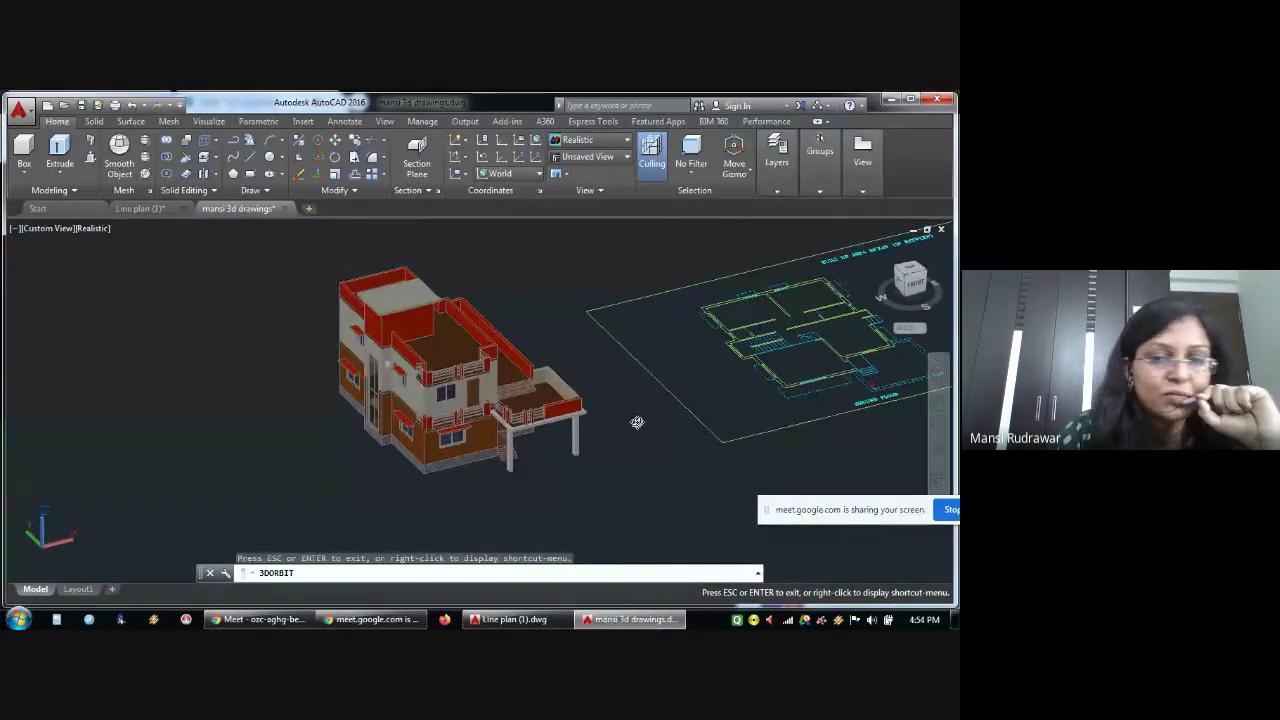
left_click_drag(591, 431, 744, 447)
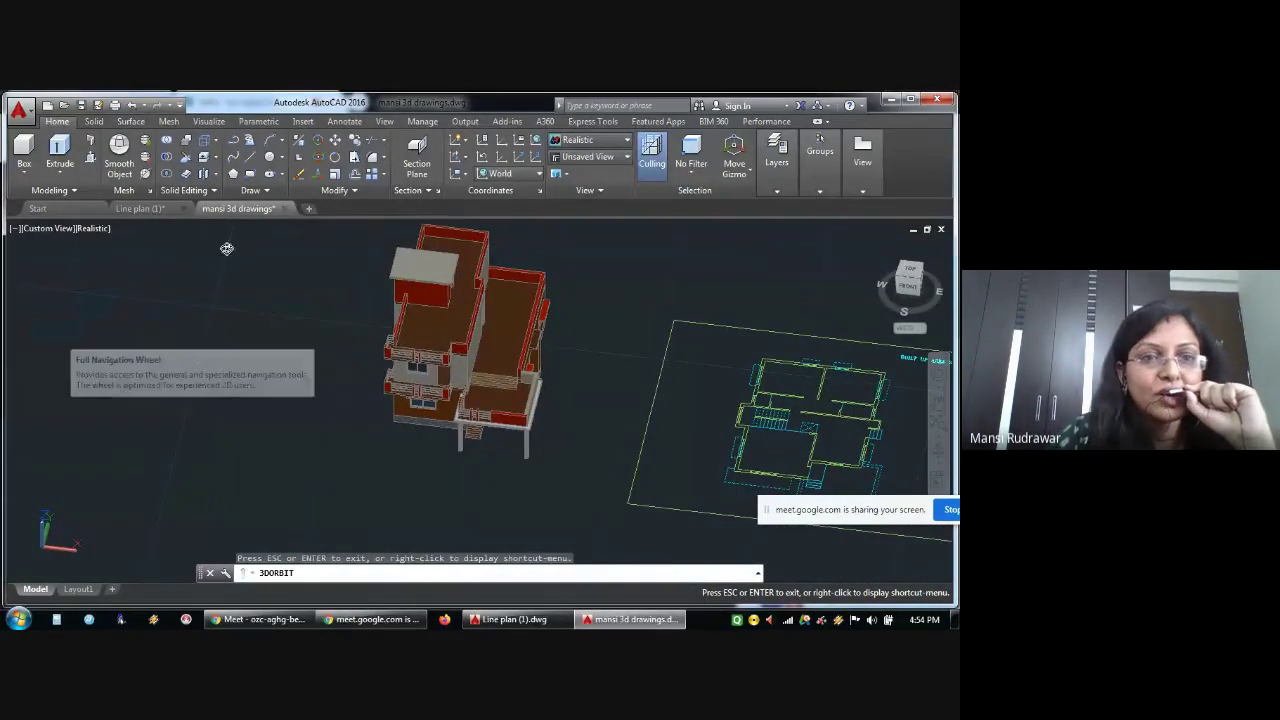
Return to the Line plan (1) drawing and switch the workspace to Drafting & Annotation and back to 3D Modeling
left_click(139, 208)
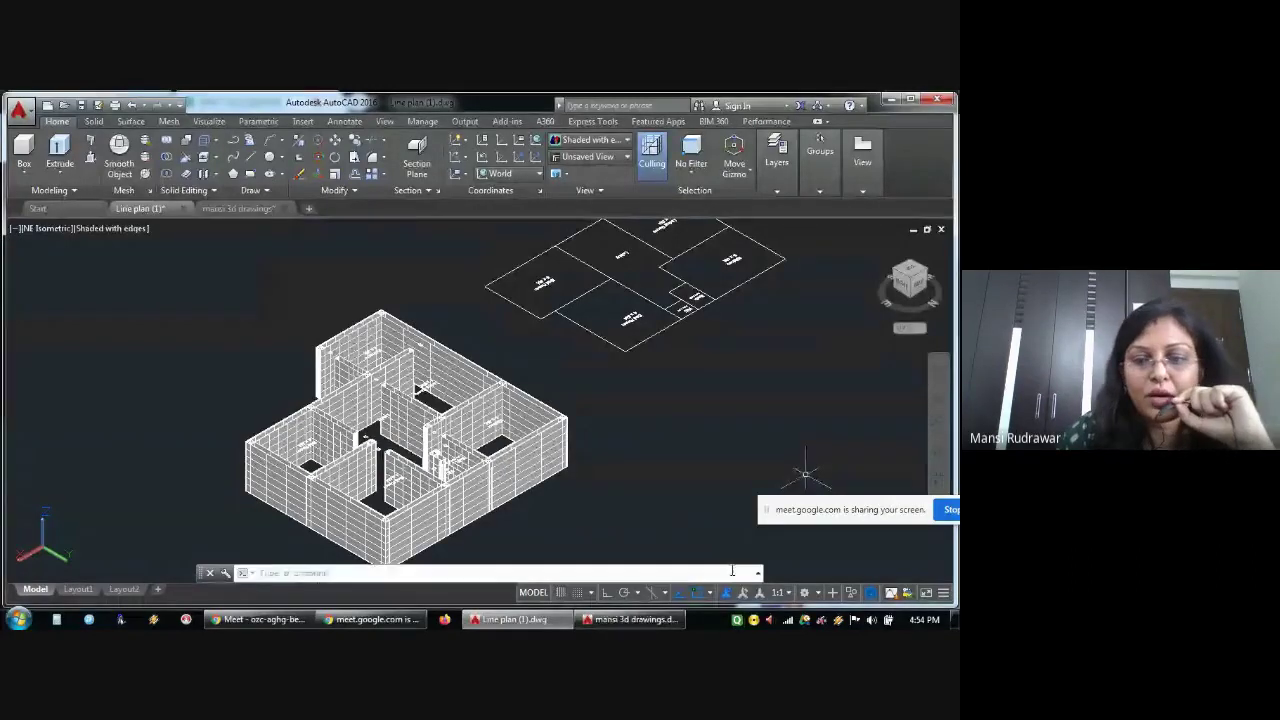
left_click(804, 592)
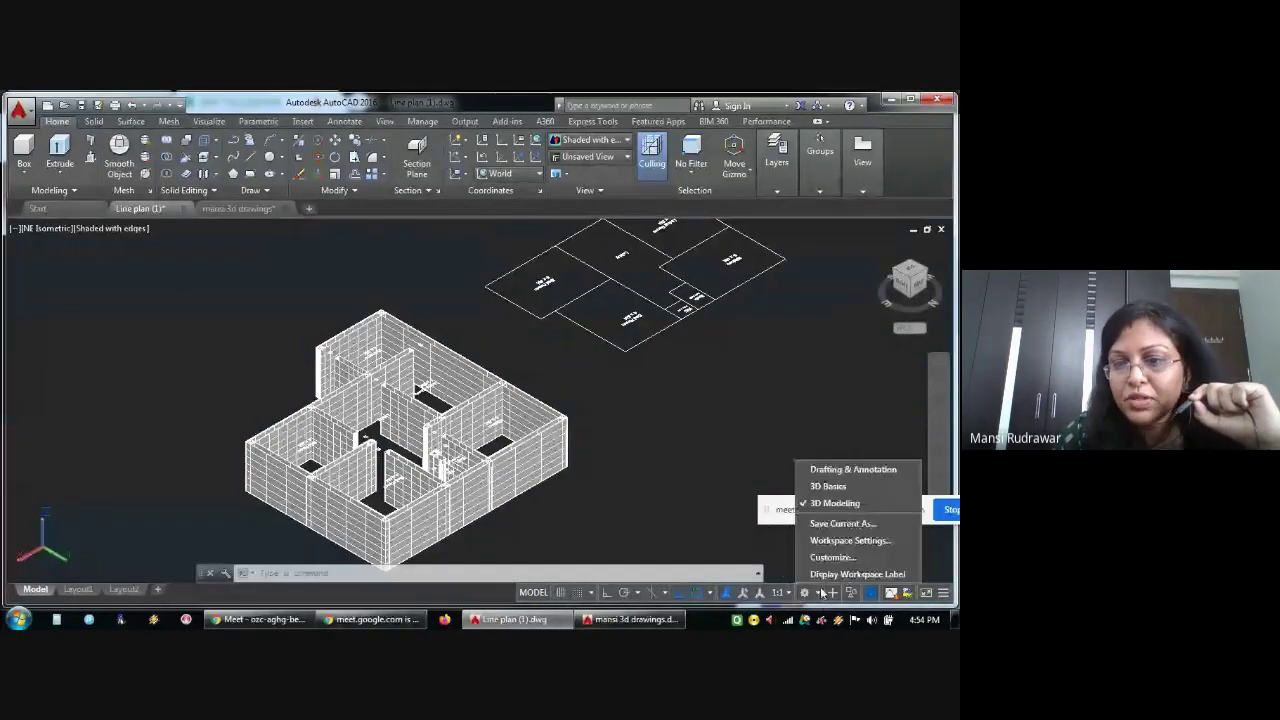
left_click(843, 485)
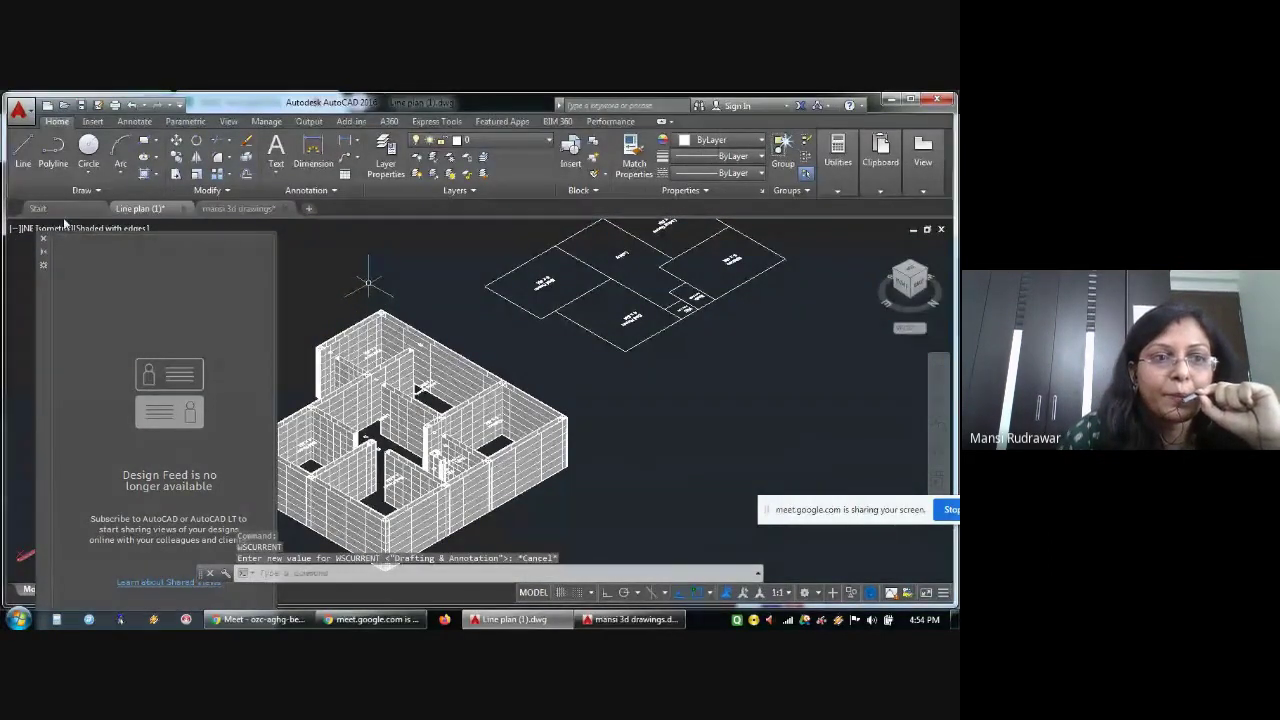
left_click(42, 243)
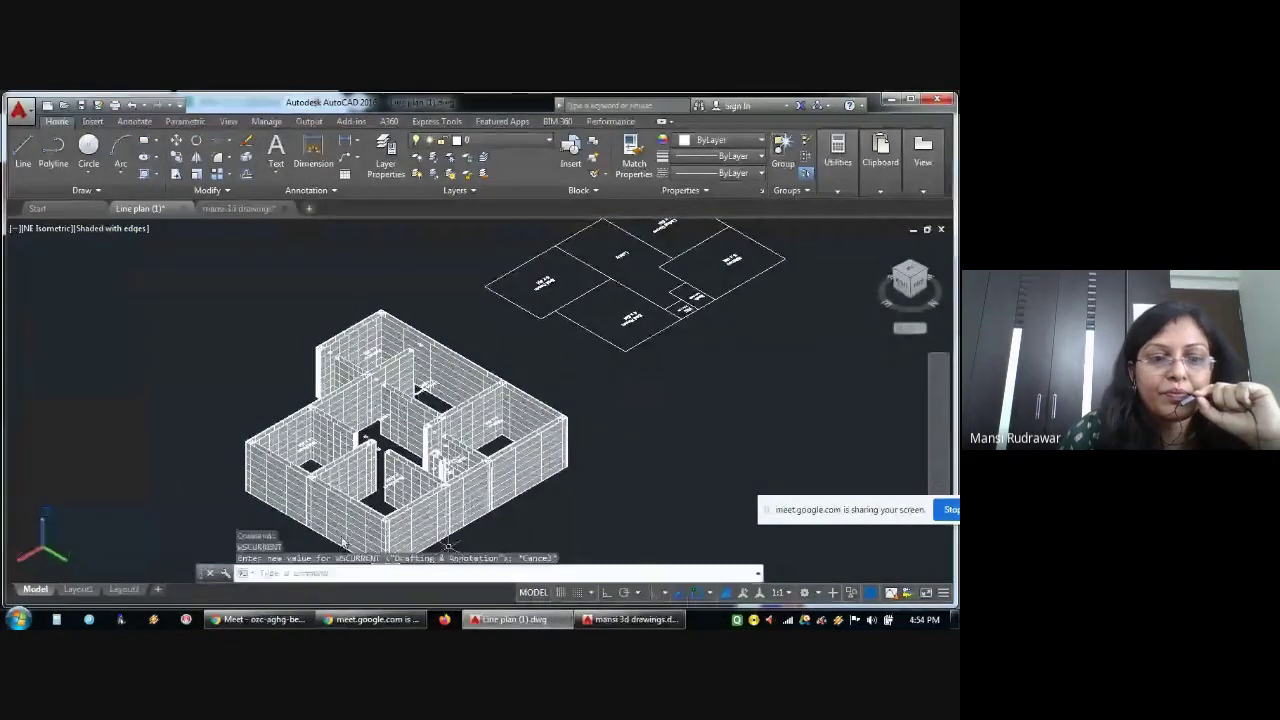
left_click(815, 595)
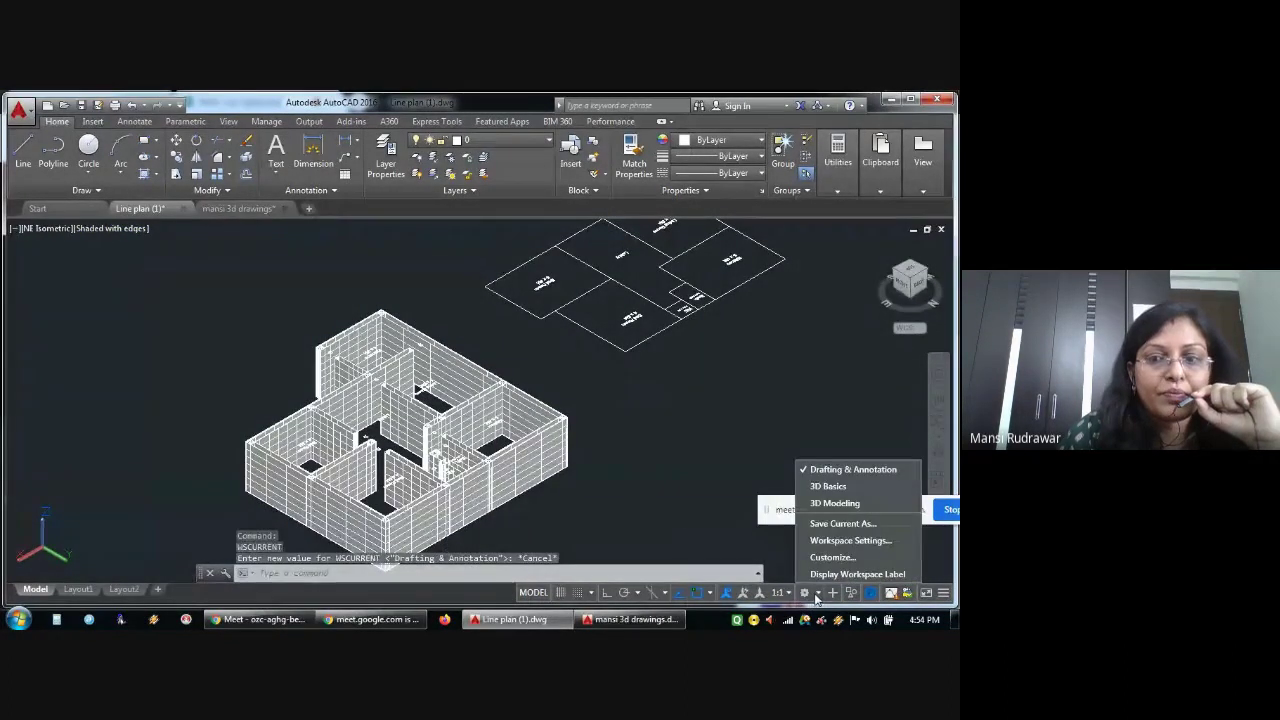
left_click(731, 510)
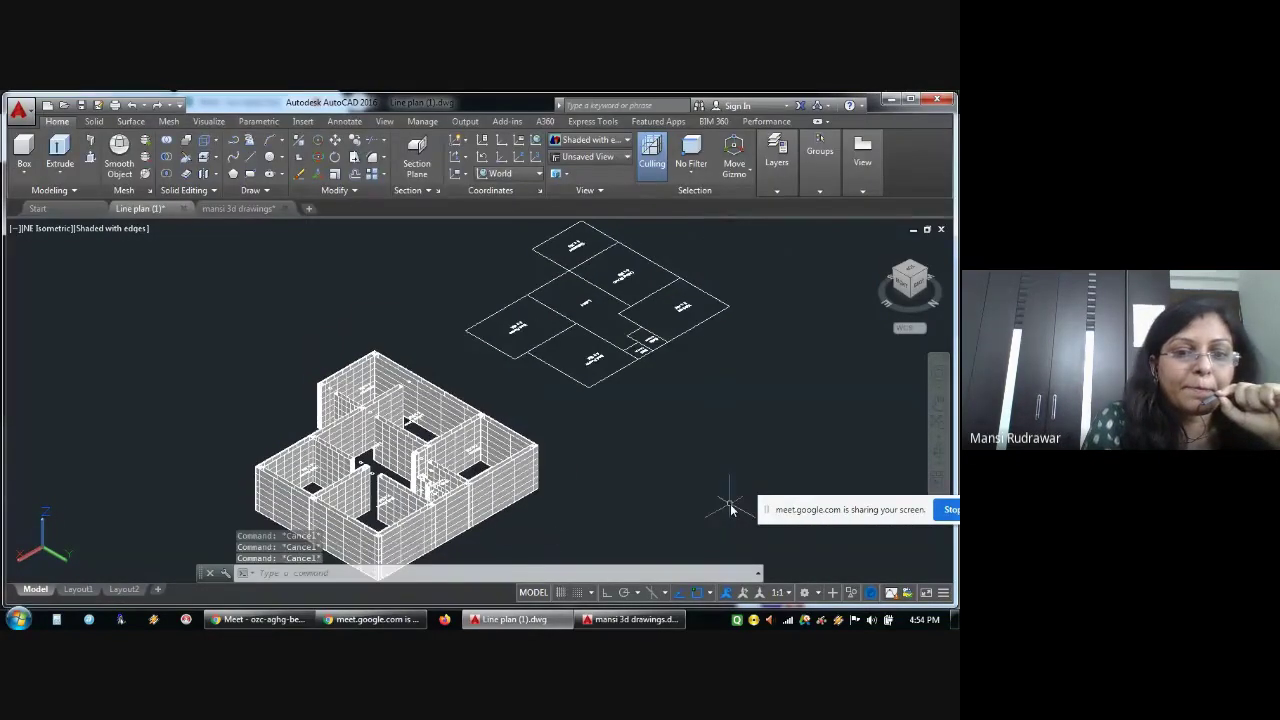
Undo the view changes and the wall and column extrusions of the double-line plan, and set the viewport to Top
key("ctrl+z")
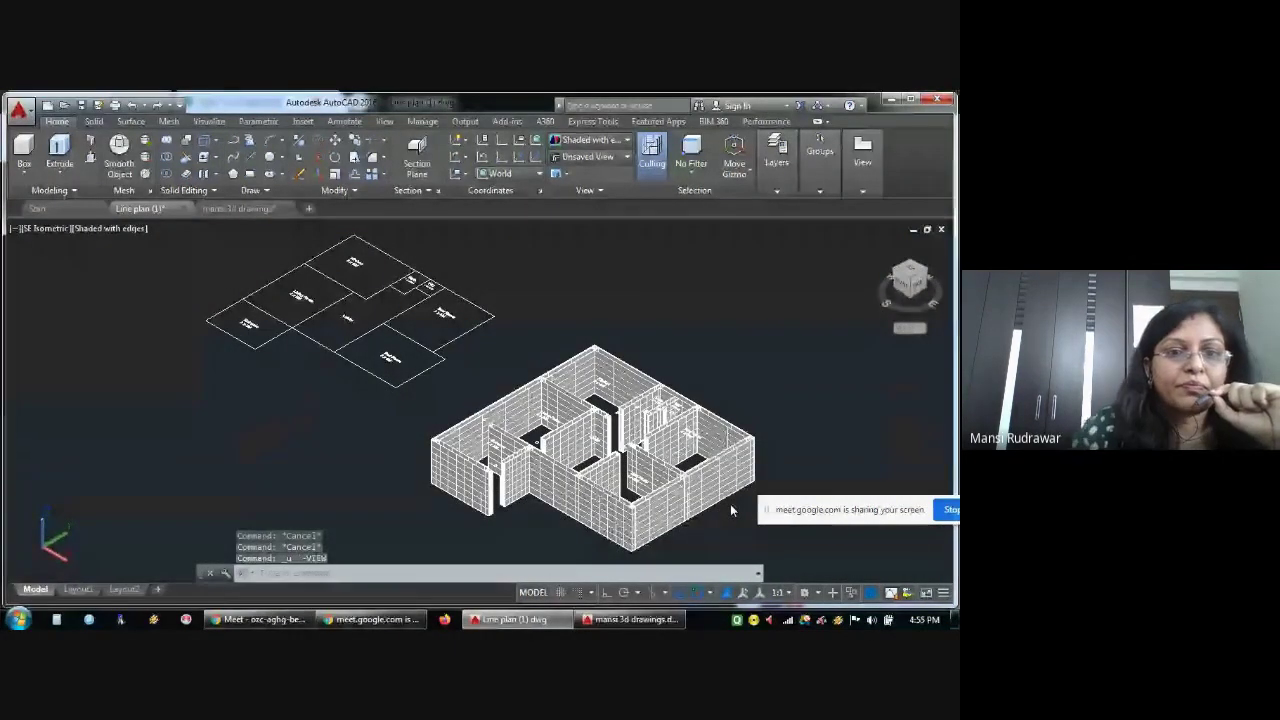
key("ctrl+z")
key("ctrl+z")
key("ctrl+z")
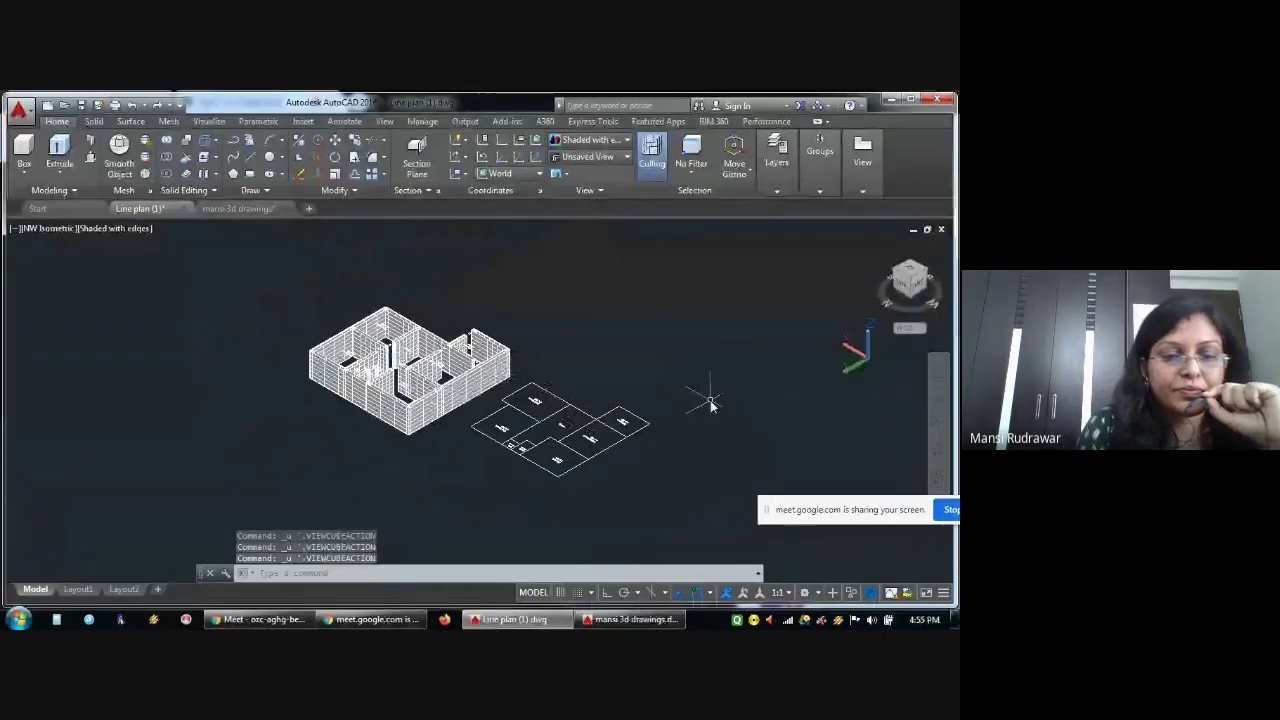
key("ctrl+z")
key("ctrl+z")
key("ctrl+z")
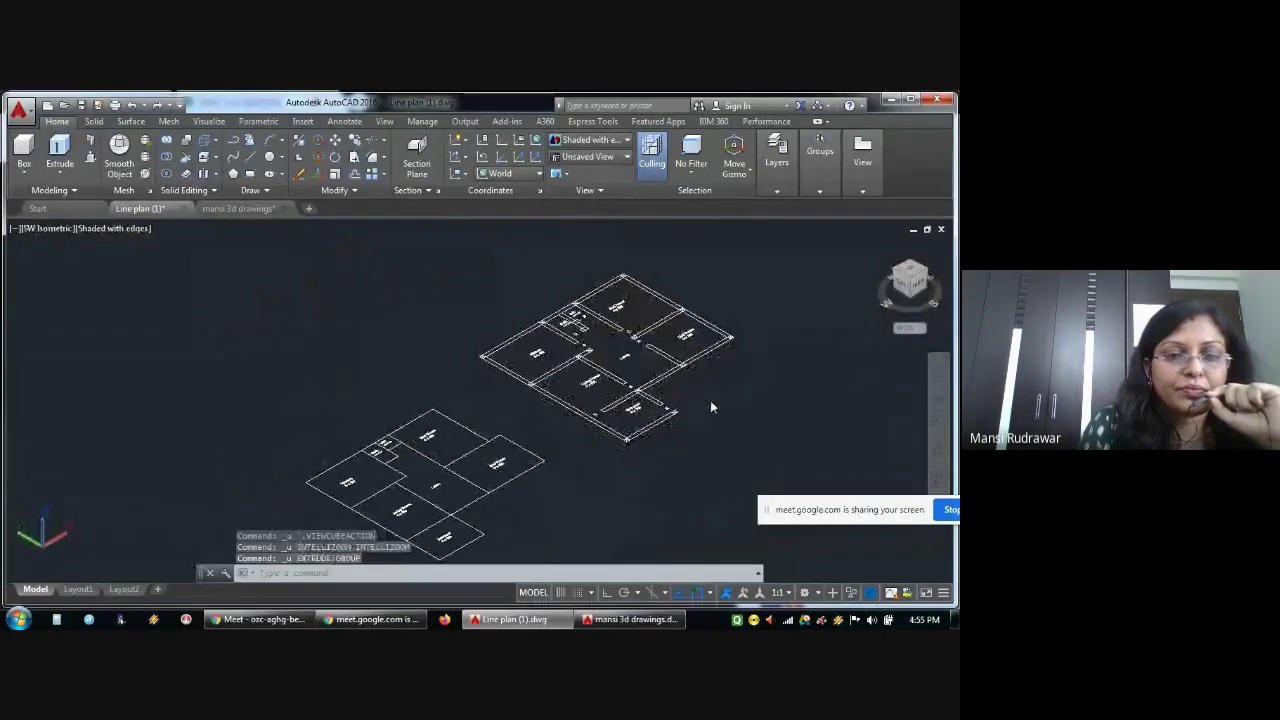
key("ctrl+z")
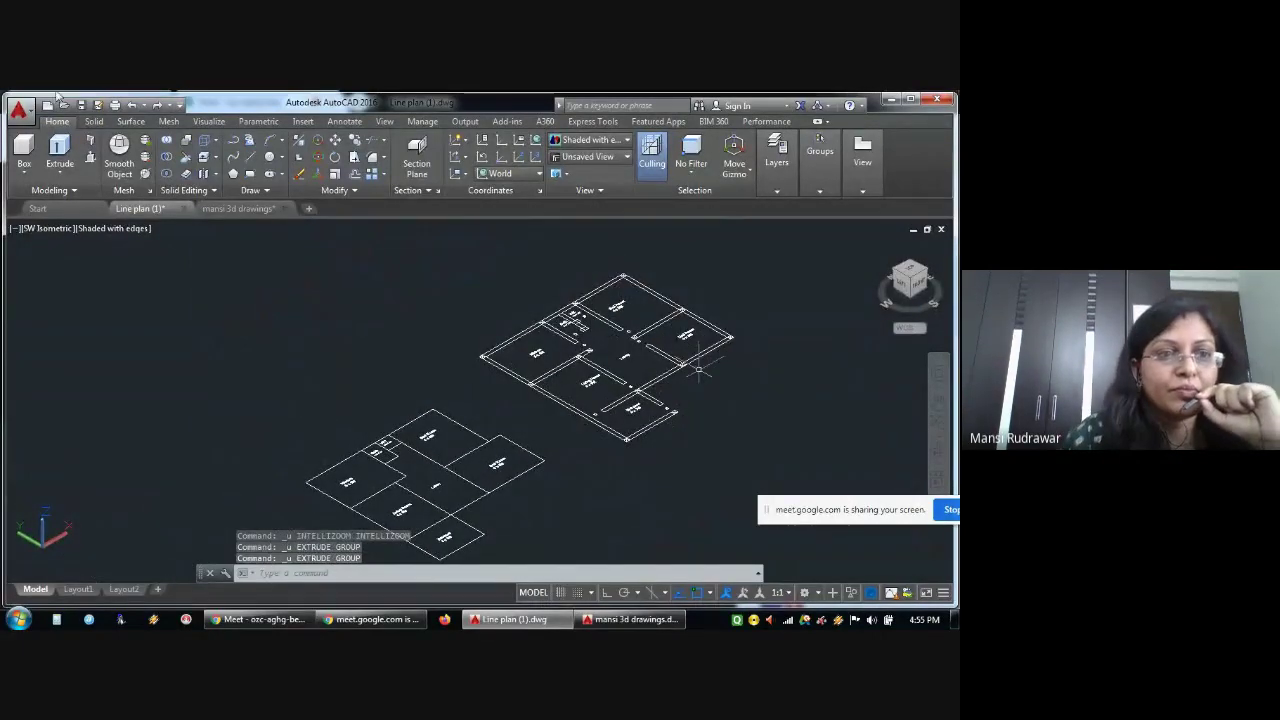
left_click(48, 229)
left_click(76, 265)
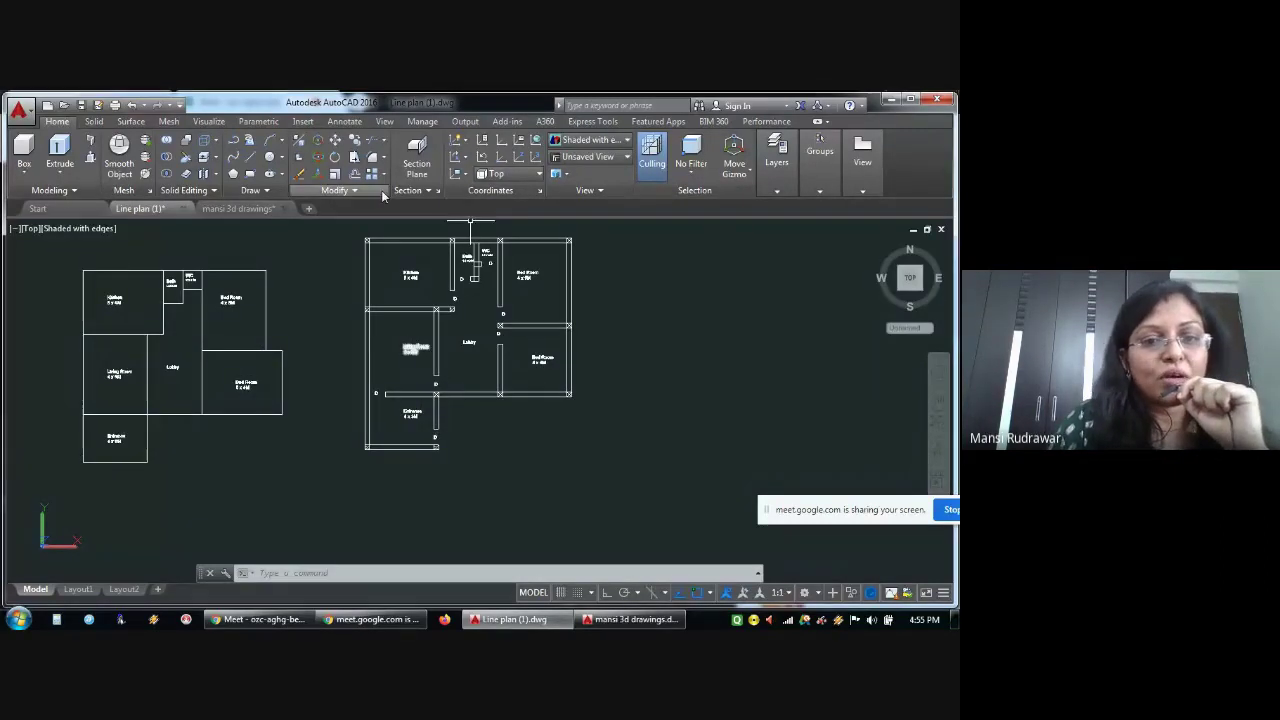
left_click(805, 592)
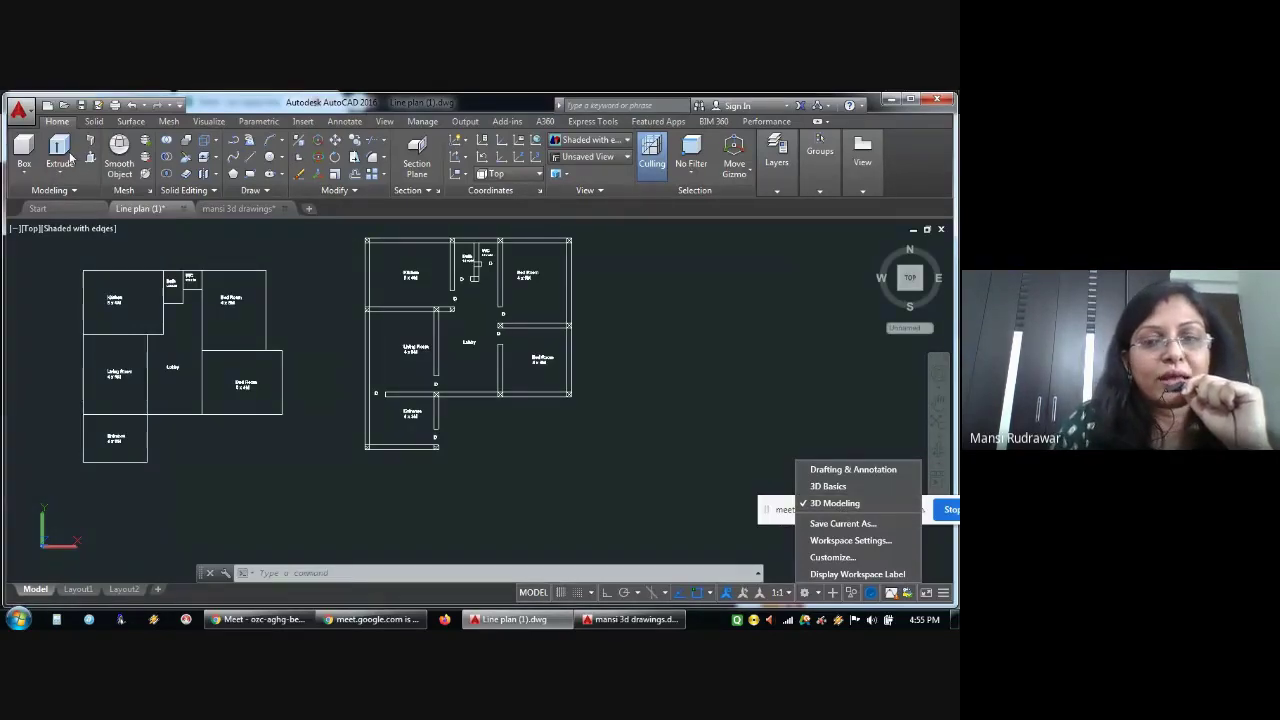
left_click(669, 480)
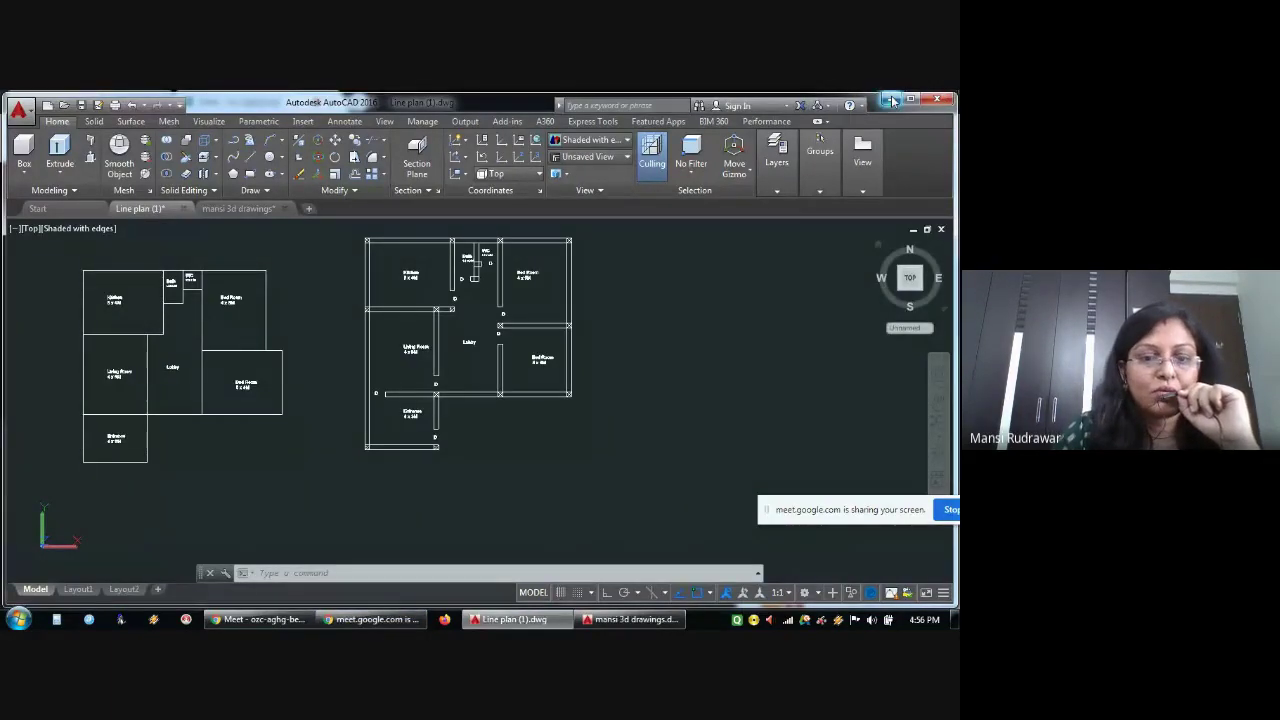
Minimize AutoCAD to reveal the Google Meet call and stop presenting the screen
left_click(891, 100)
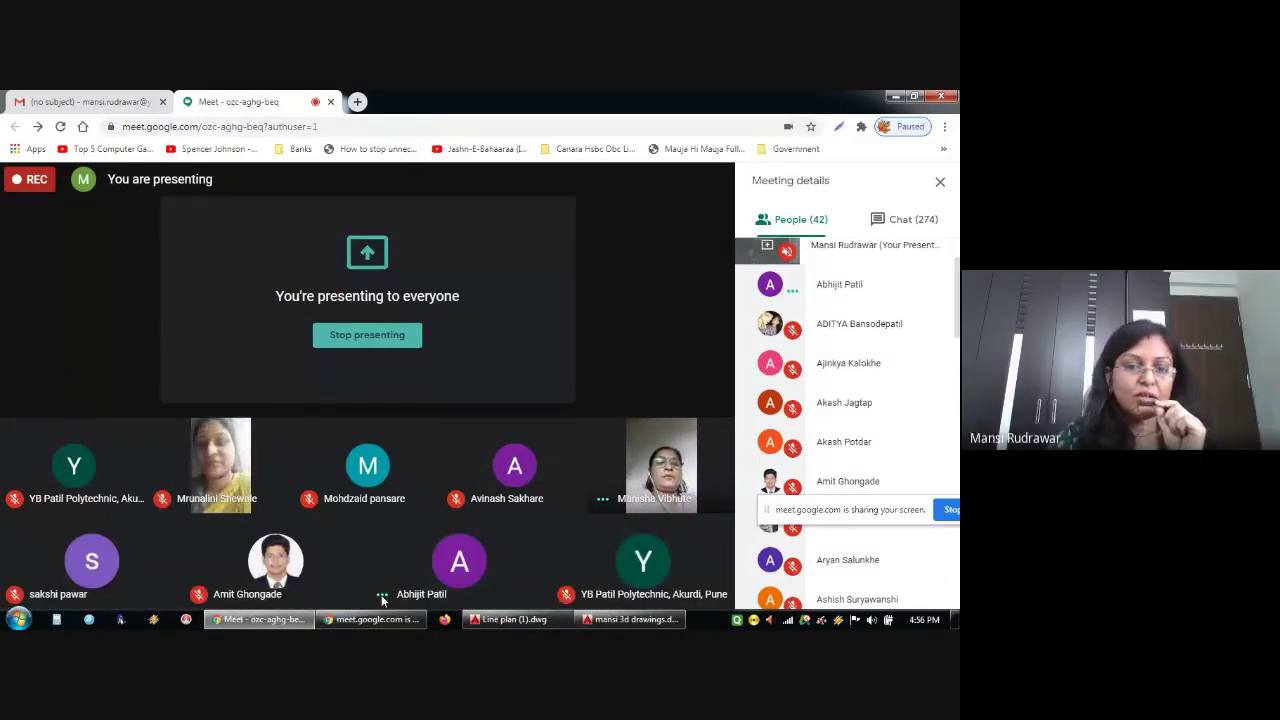
mouse_move(374, 624)
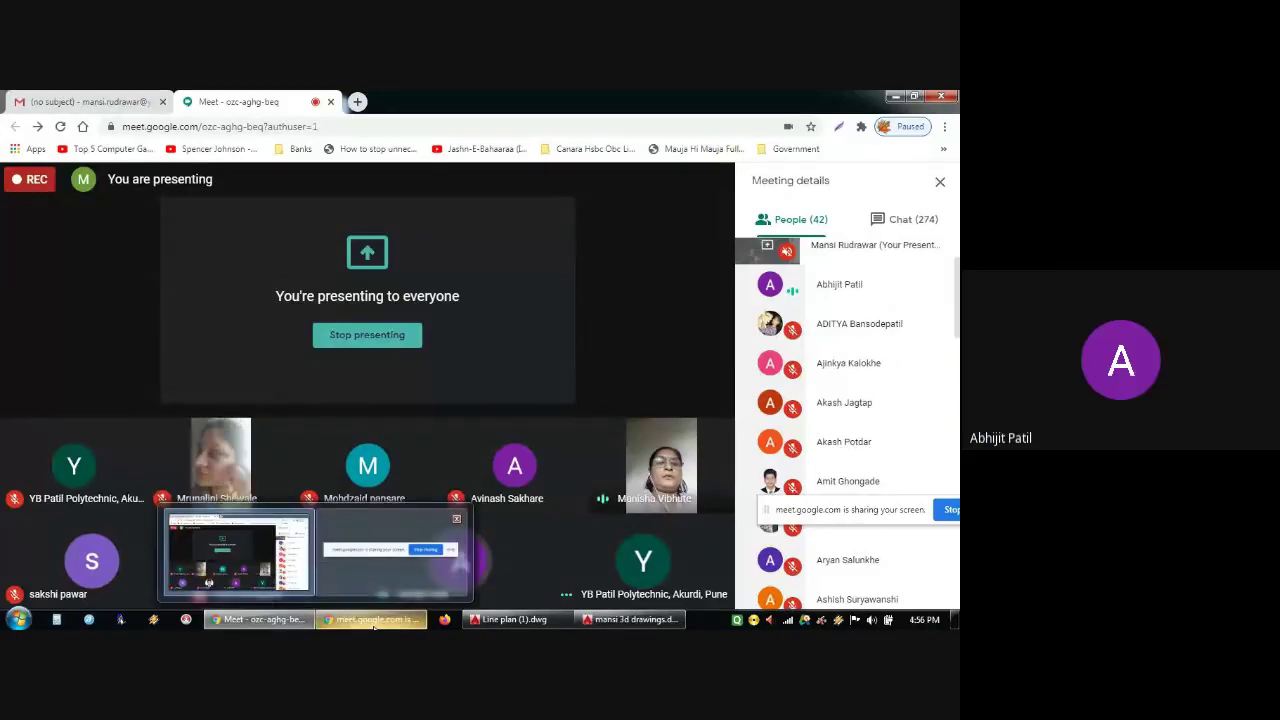
mouse_move(683, 621)
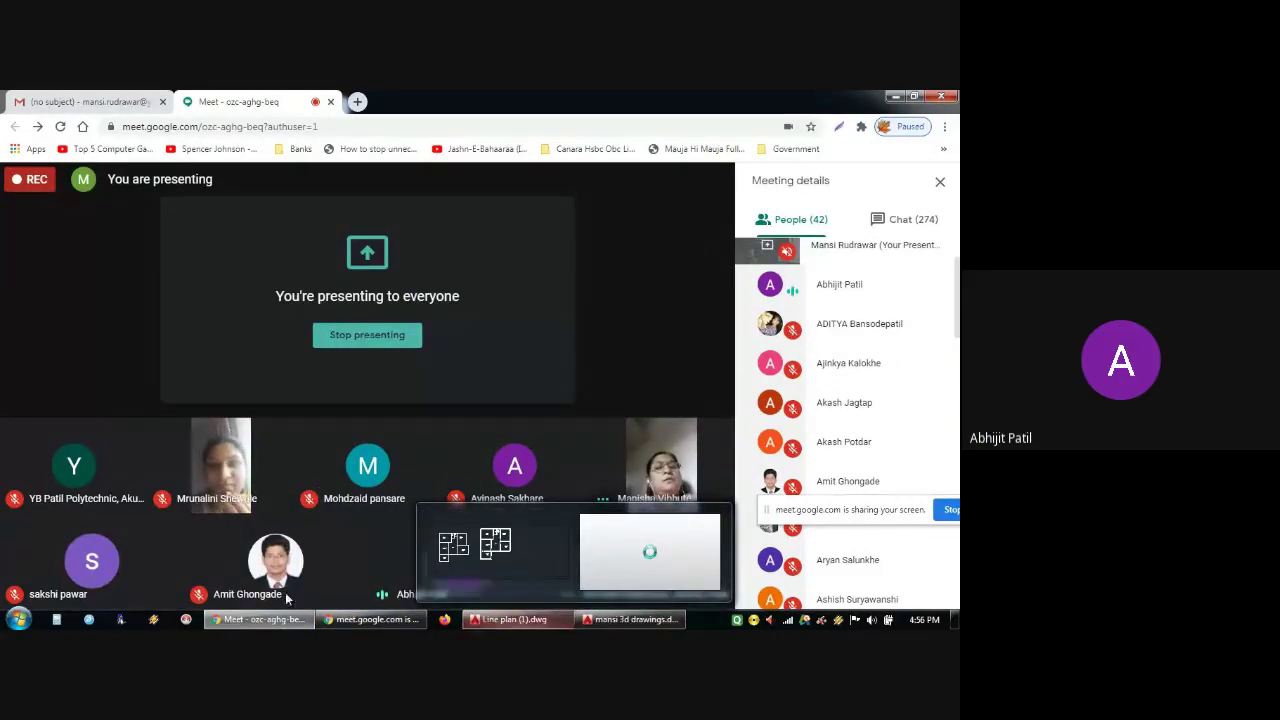
left_click(367, 334)
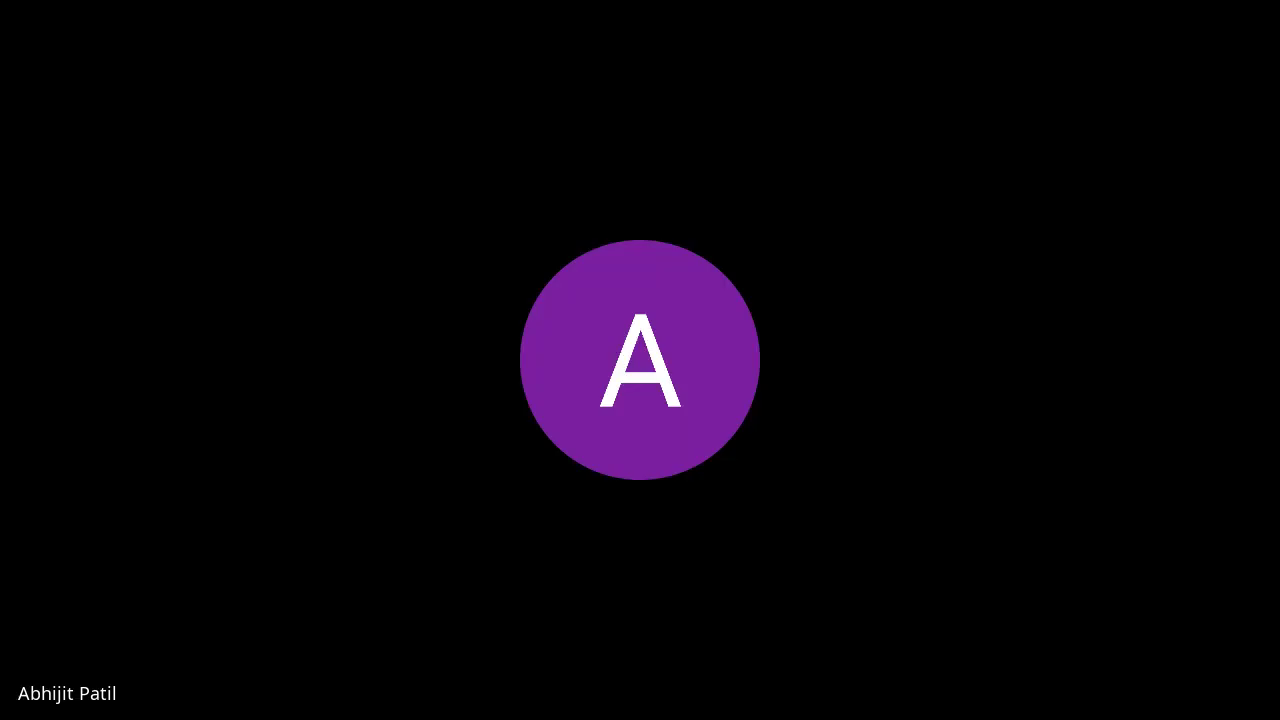